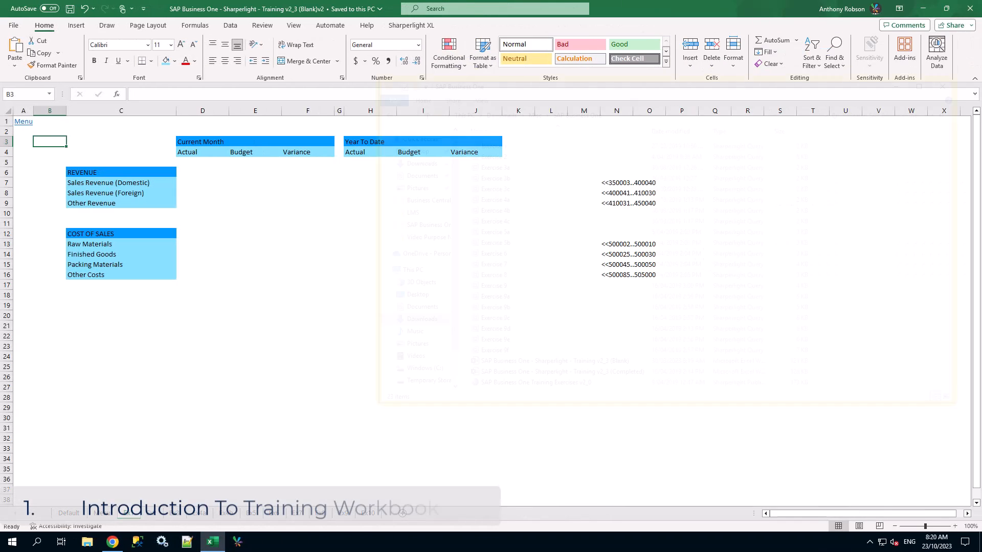
# - Look through the online training exercise downloads and the additional tools offered by the Sharperlight XL add-in
pyautogui.click(634, 361)
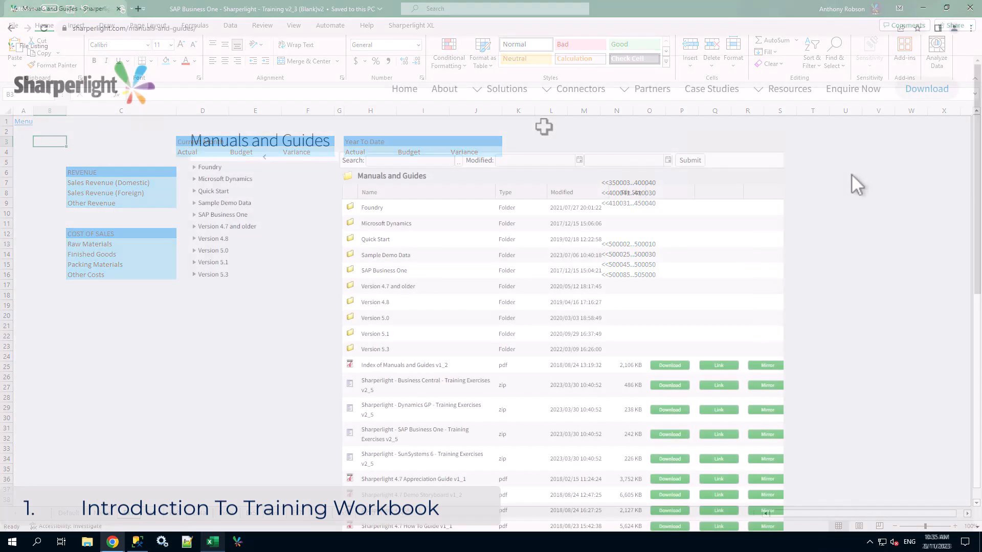
pyautogui.scroll(-3, 850, 176)
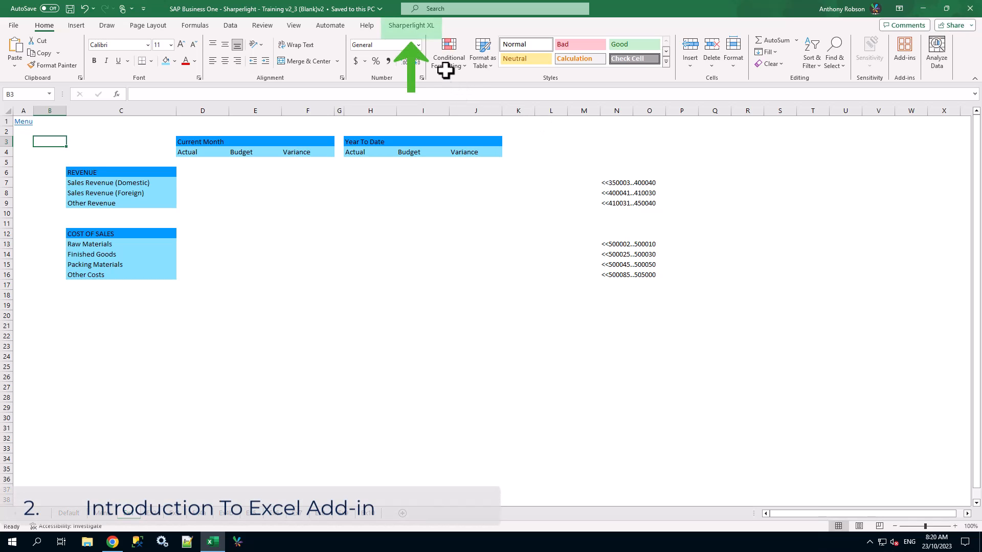
pyautogui.click(422, 25)
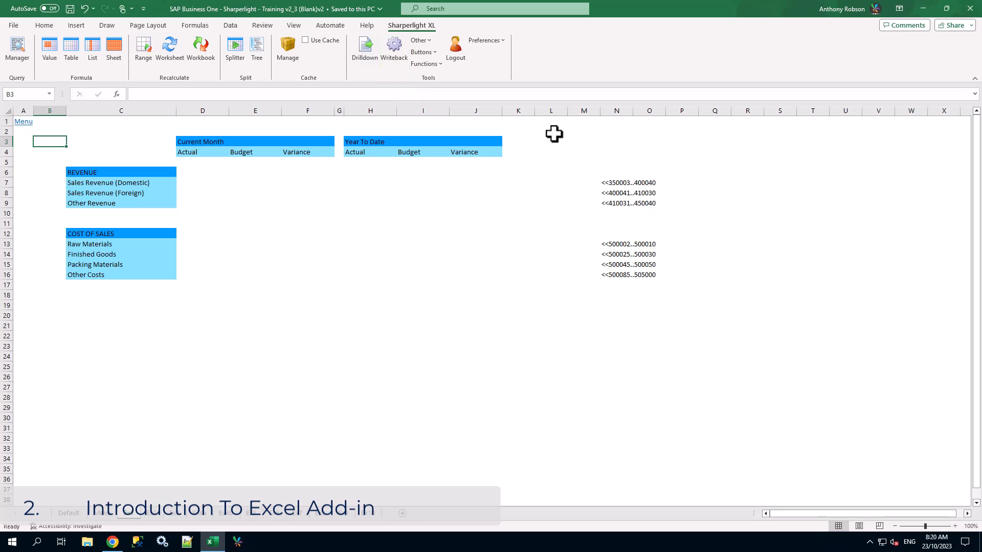
pyautogui.click(430, 41)
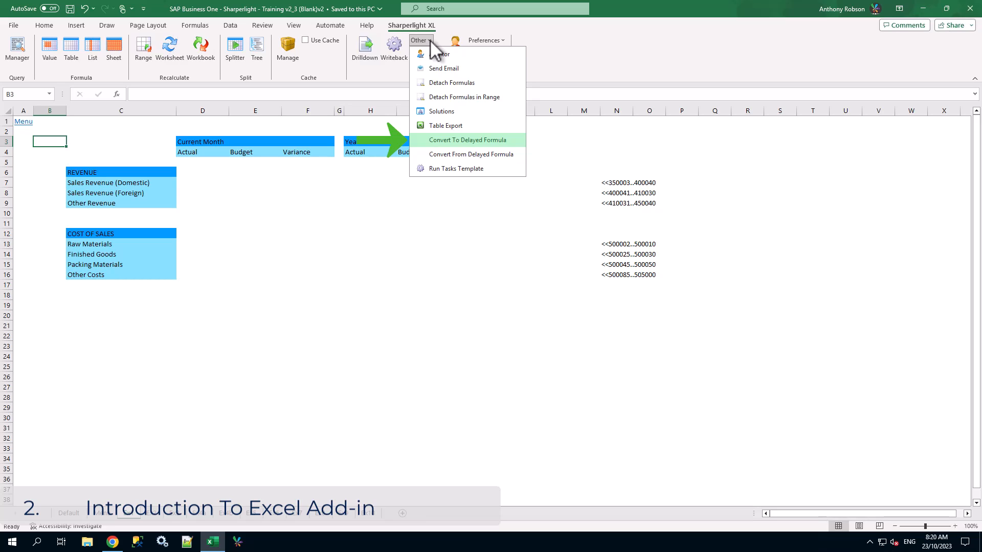
pyautogui.click(566, 75)
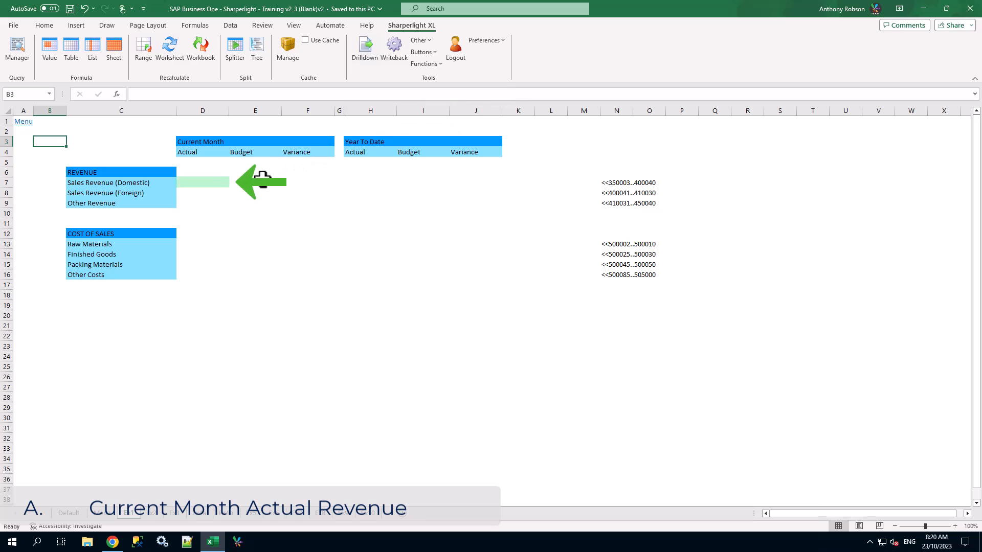
# - Start a value query in cell D7 and link its Company filter to the DefCompany cell on the Default sheet
pyautogui.click(197, 183)
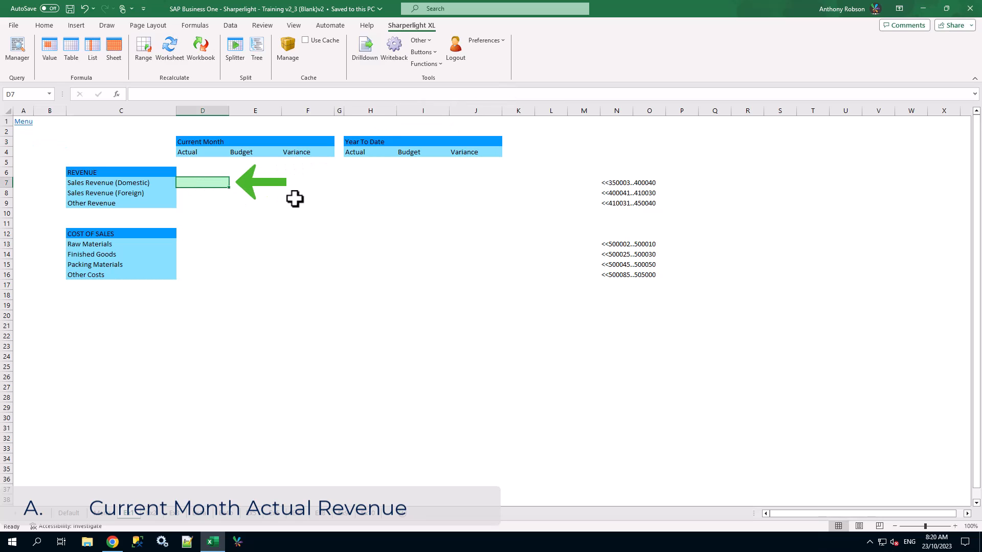
pyautogui.click(59, 61)
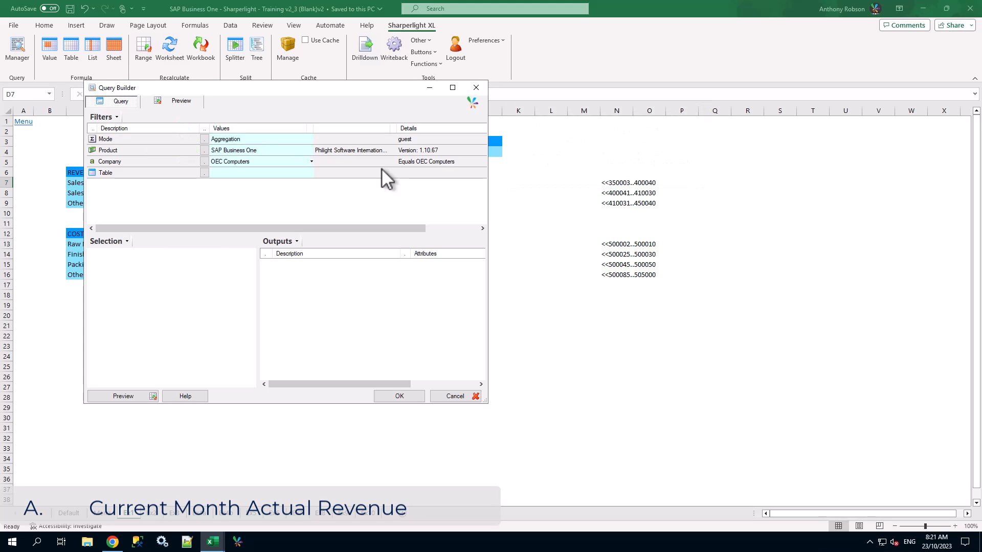
pyautogui.click(279, 164)
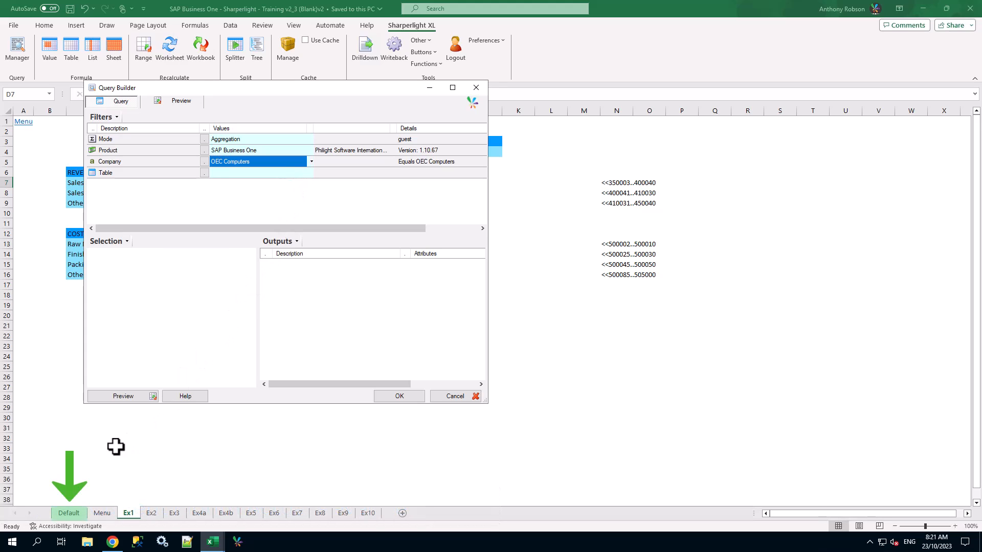
pyautogui.click(70, 514)
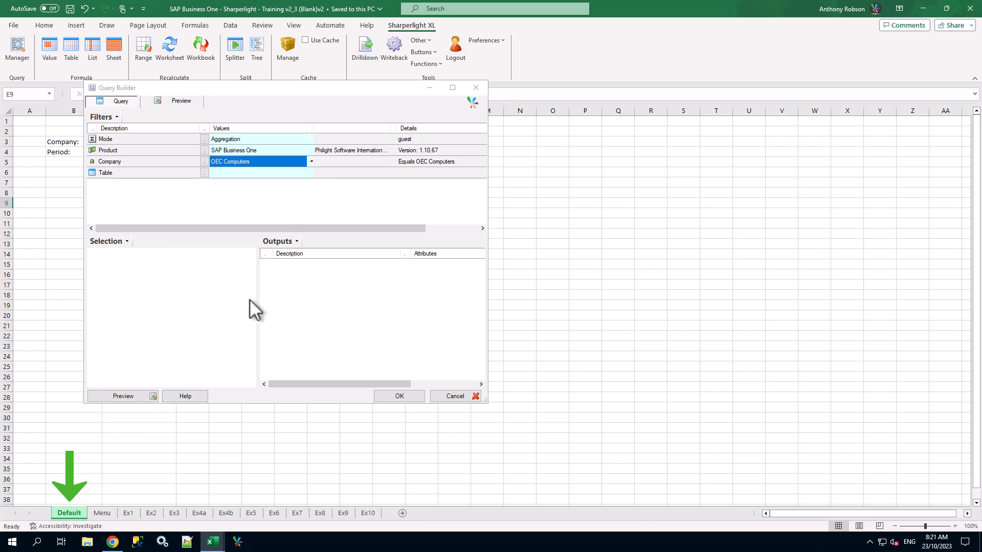
pyautogui.moveTo(302, 90); pyautogui.dragTo(455, 123)
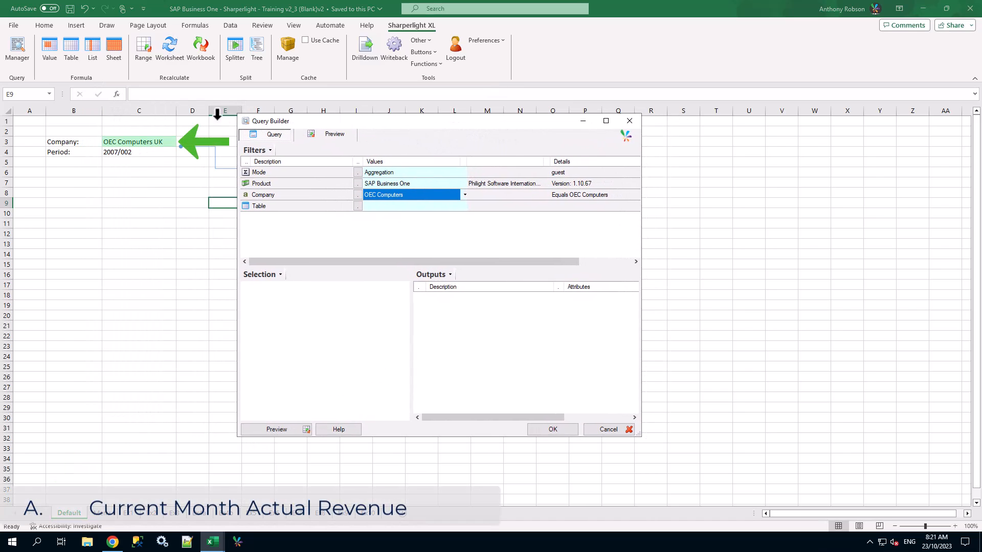
pyautogui.click(148, 143)
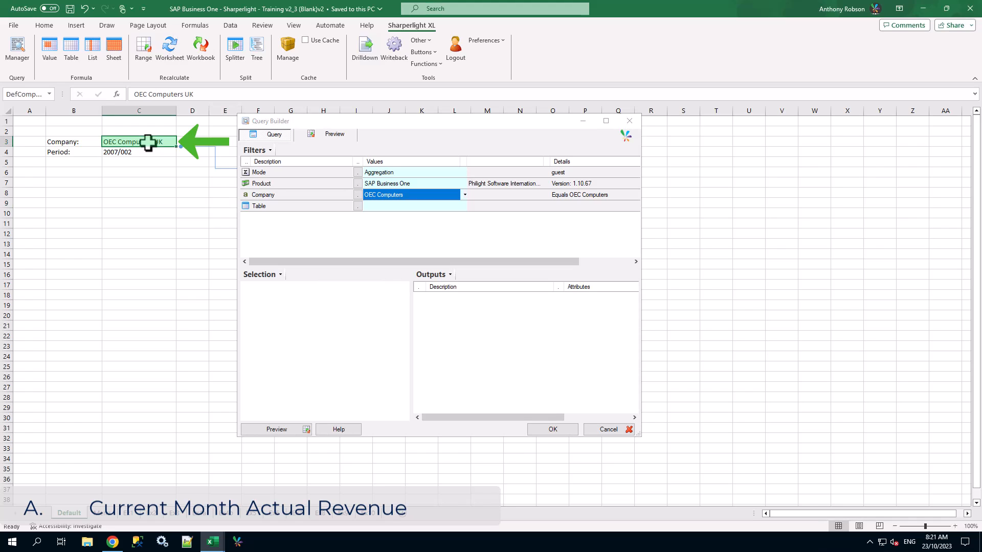
pyautogui.click(329, 226)
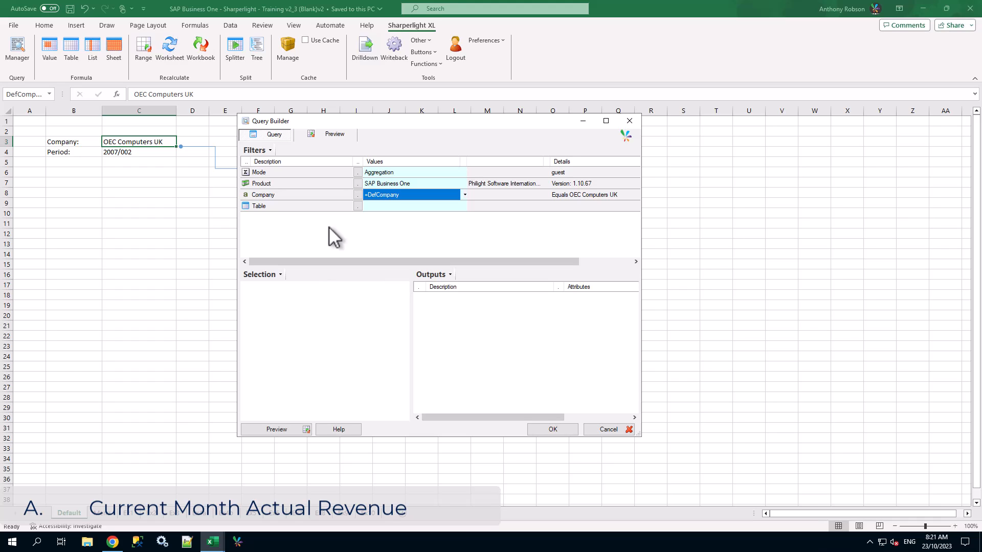
# - Set the query table to G/L Transactions and link the G/L Account Code filter to cell N7 on the Ex1 sheet
pyautogui.click(358, 206)
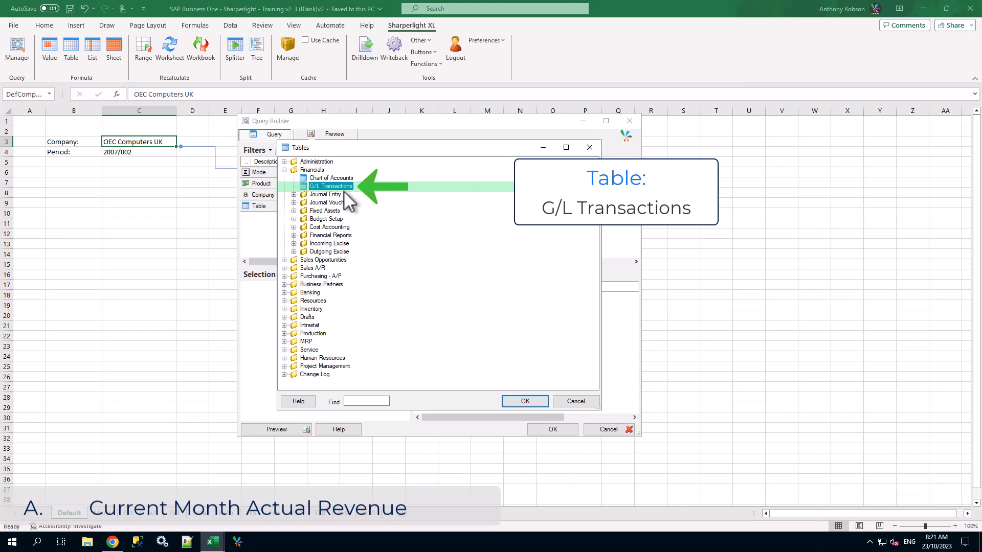
pyautogui.doubleClick(340, 186)
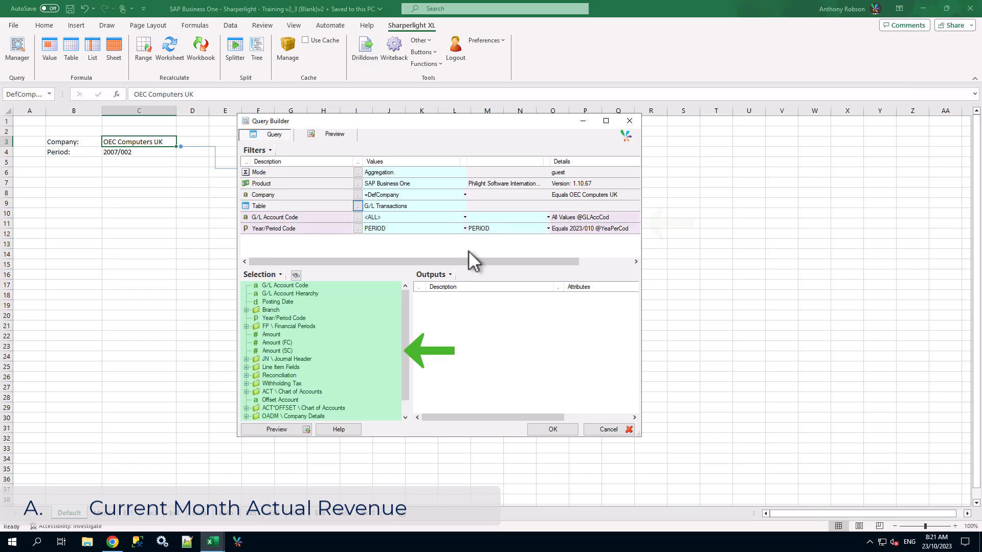
pyautogui.click(134, 513)
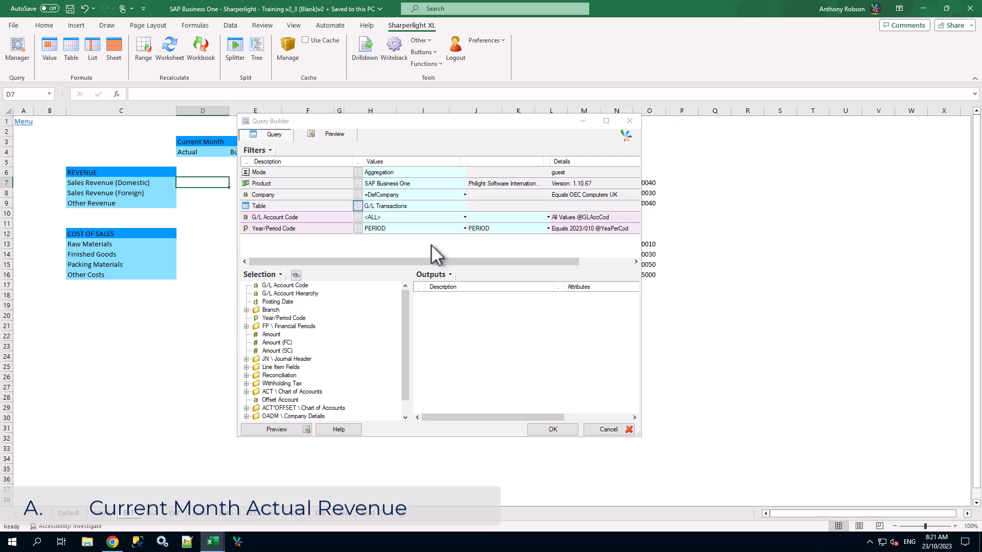
pyautogui.moveTo(492, 123); pyautogui.dragTo(390, 126)
pyautogui.click(318, 221)
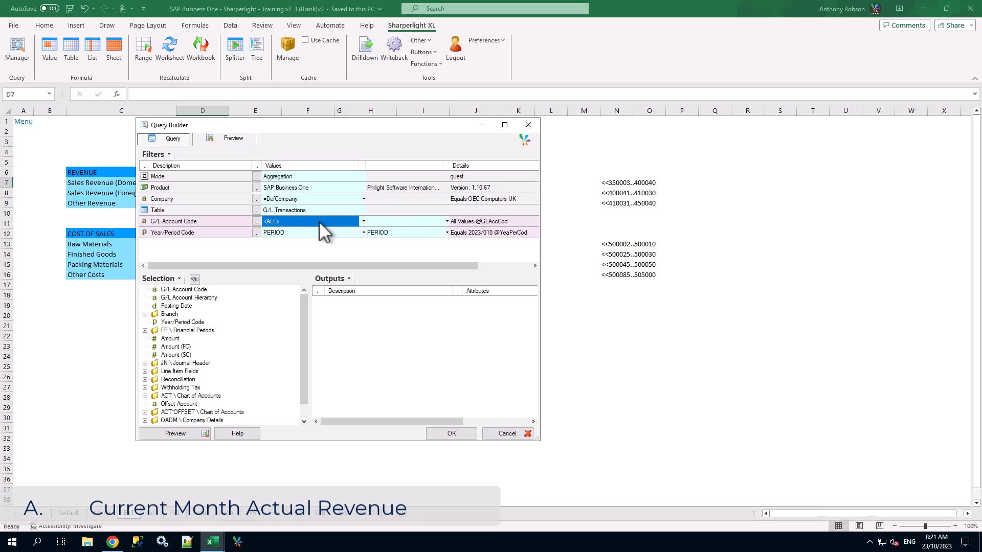
pyautogui.click(616, 183)
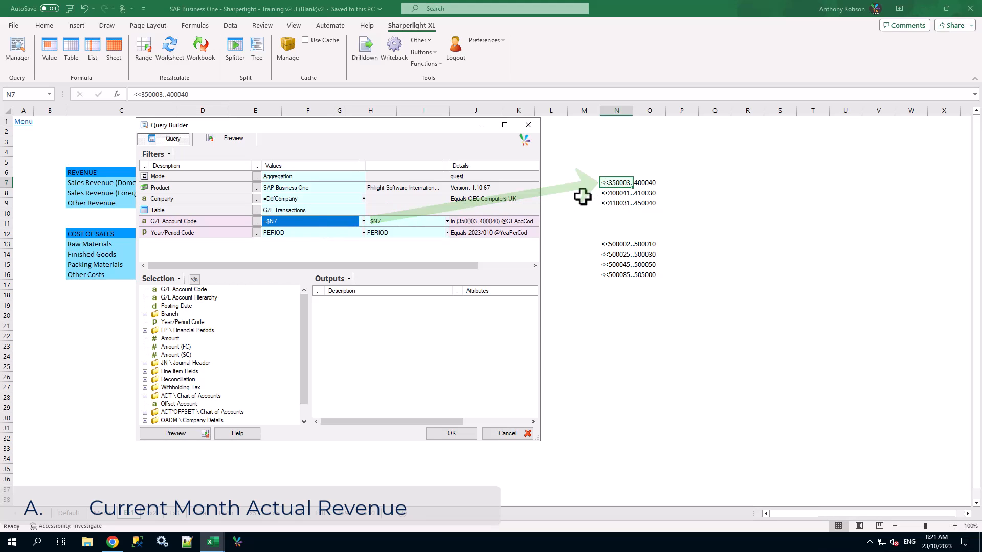
# - Clear the Year/Period Code range, link both ends to the DefPeriod cell on the Default sheet, and return to Ex1
pyautogui.click(326, 233)
pyautogui.press('Delete')
pyautogui.click(389, 231)
pyautogui.press('Delete')
pyautogui.click(330, 233)
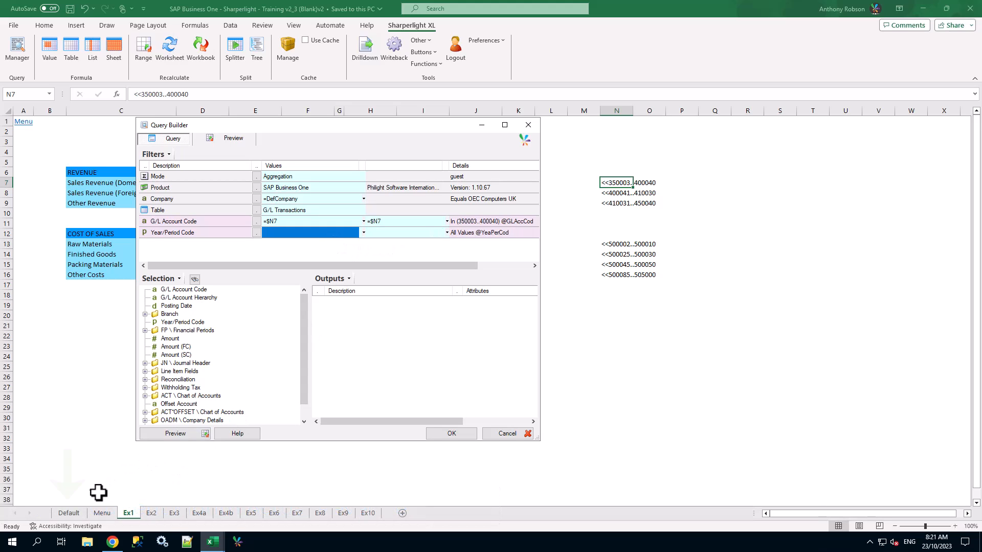
pyautogui.click(73, 514)
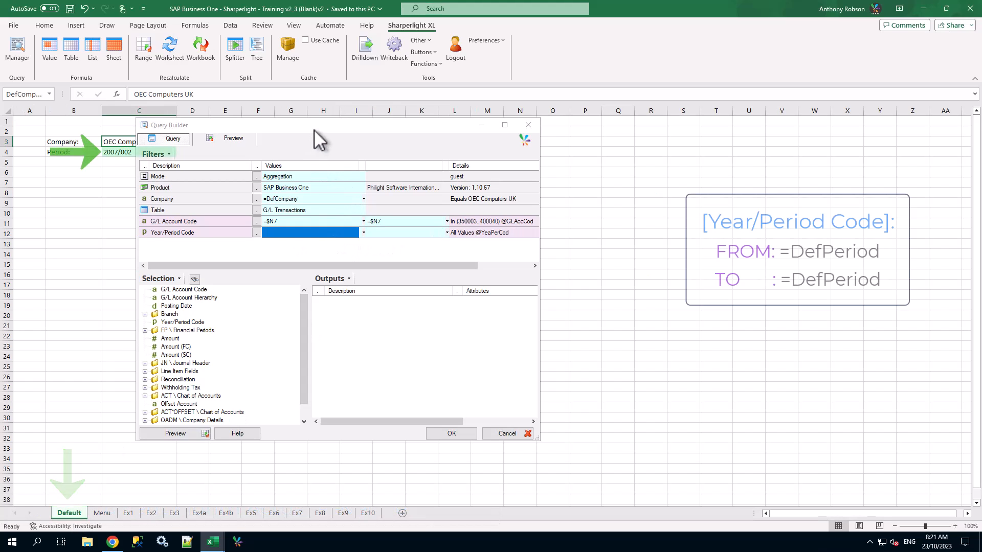
pyautogui.moveTo(314, 130); pyautogui.dragTo(384, 136)
pyautogui.click(136, 153)
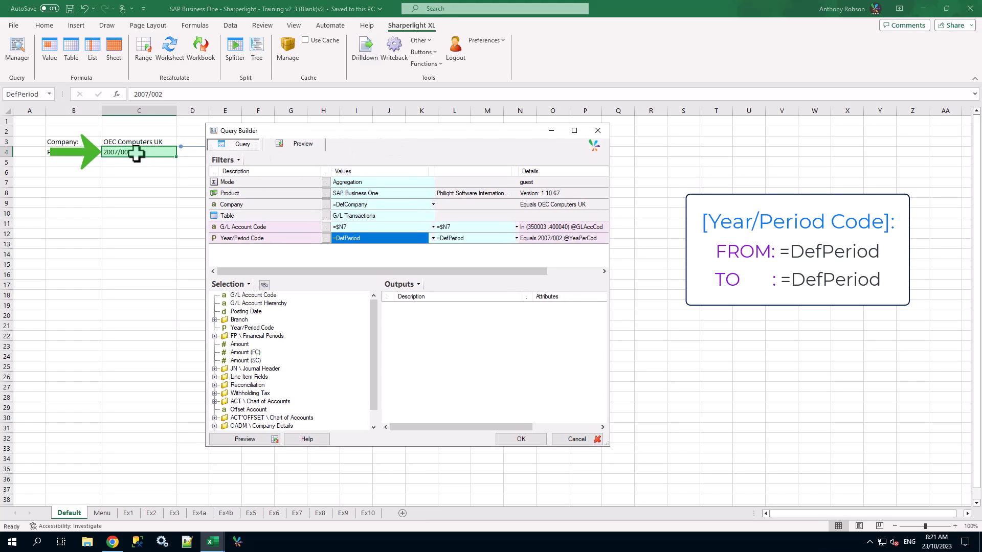
pyautogui.click(128, 513)
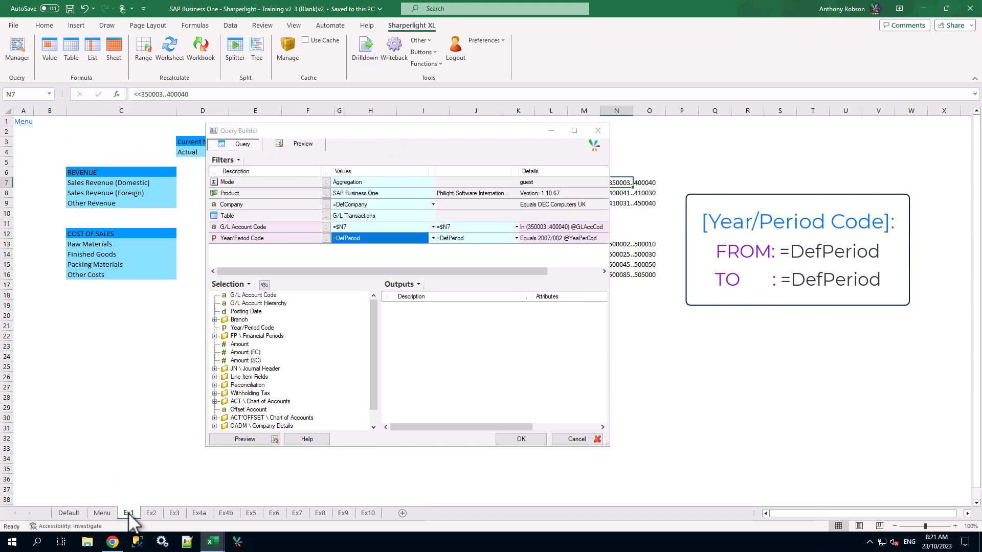
# - Add Amount as the query output and set its number option to Reverse Sign
pyautogui.moveTo(416, 138); pyautogui.dragTo(607, 127)
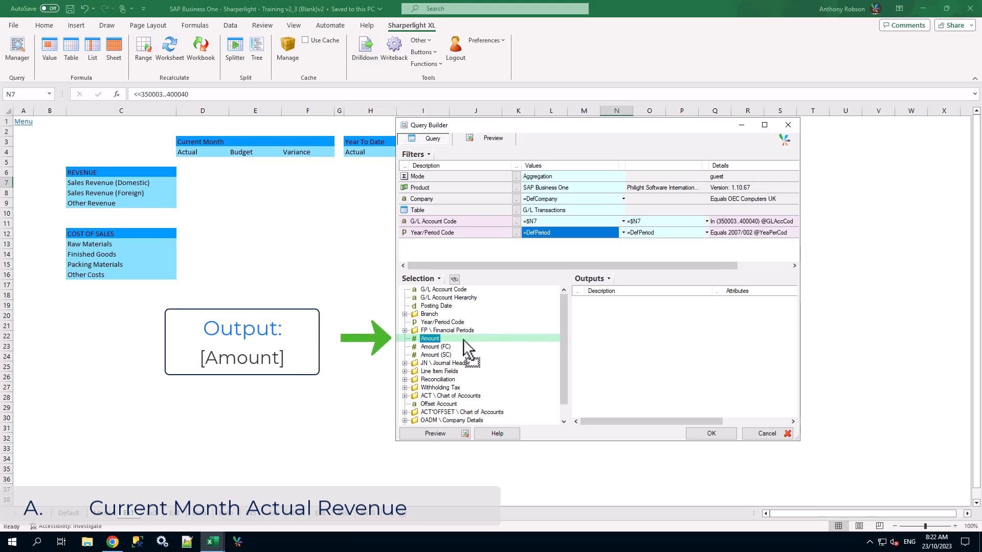
pyautogui.moveTo(604, 317); pyautogui.dragTo(608, 315)
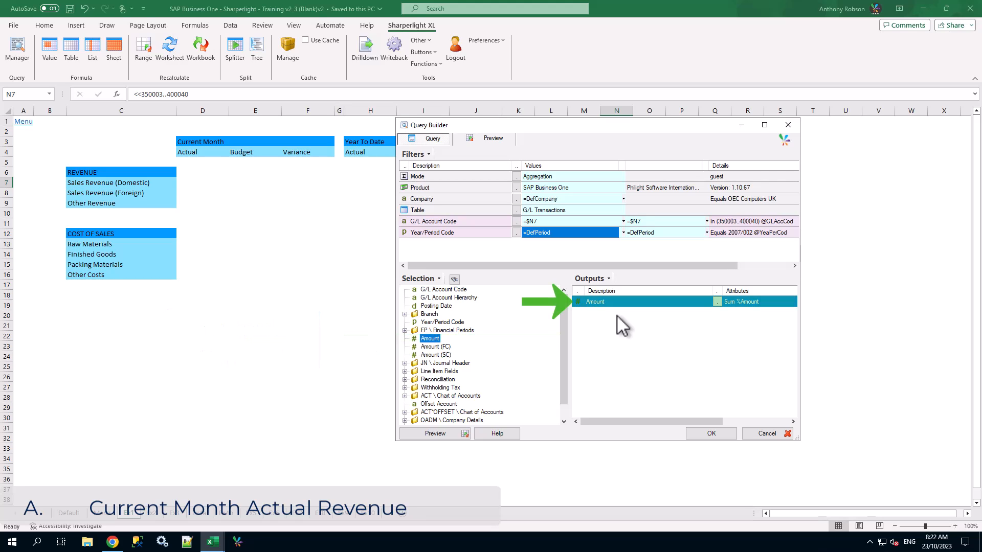
pyautogui.rightClick(642, 301)
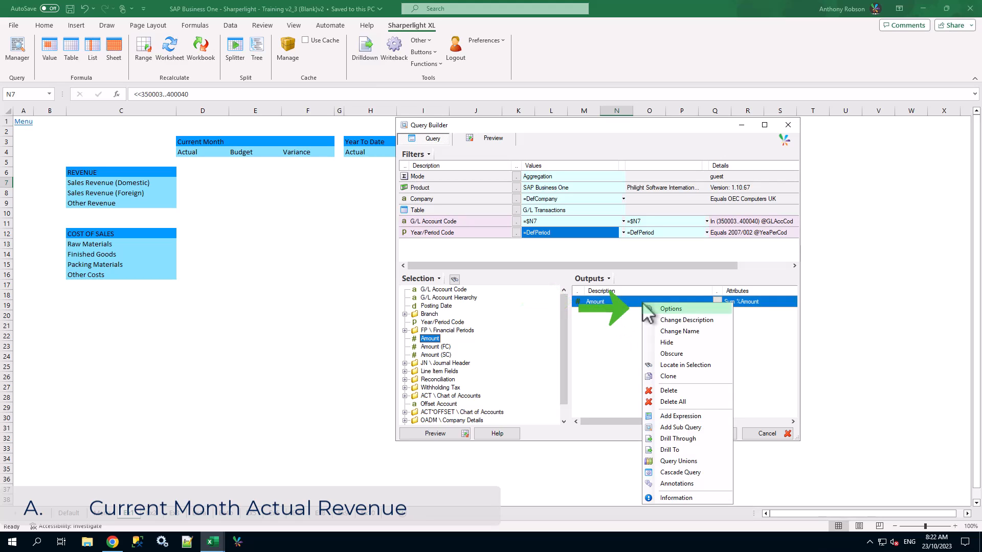
pyautogui.click(685, 309)
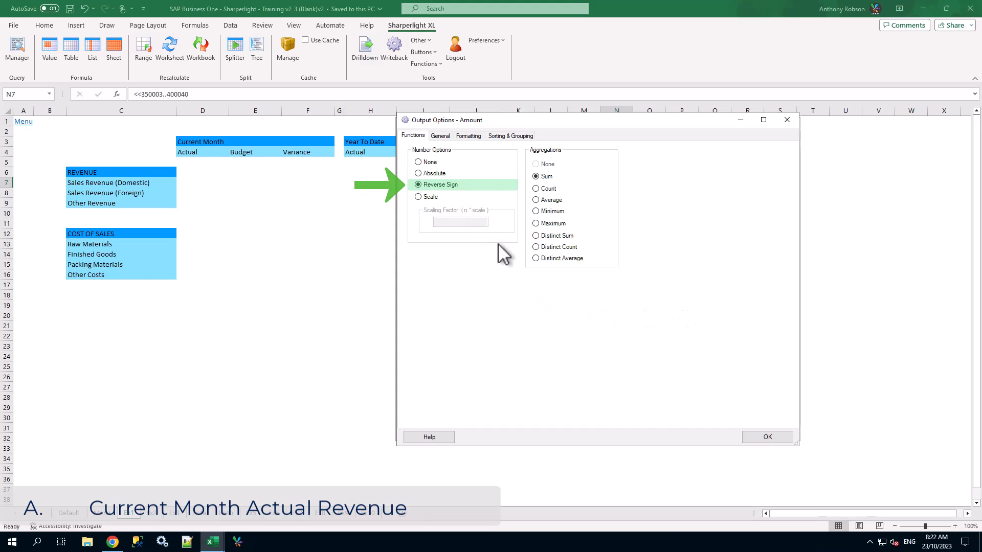
pyautogui.click(768, 437)
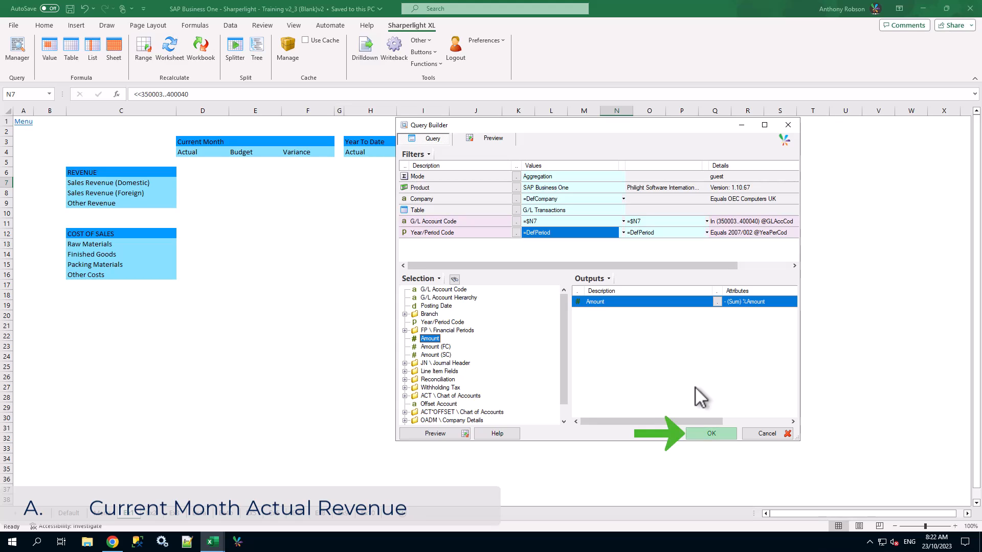
# - Accept the query and name it "Ex1 Current Actual - Revenue"
pyautogui.click(715, 433)
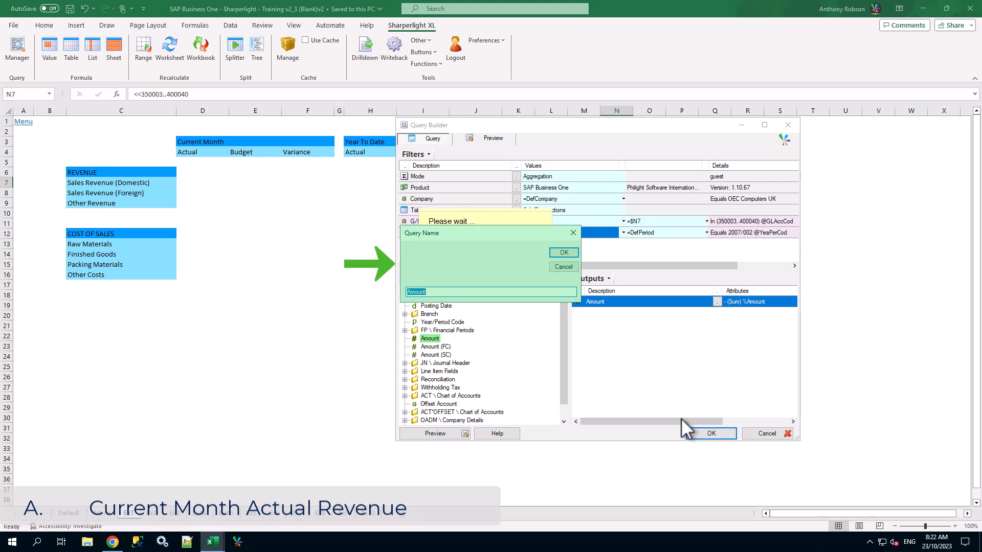
pyautogui.write('Ex1 Current Actual - Revenue')
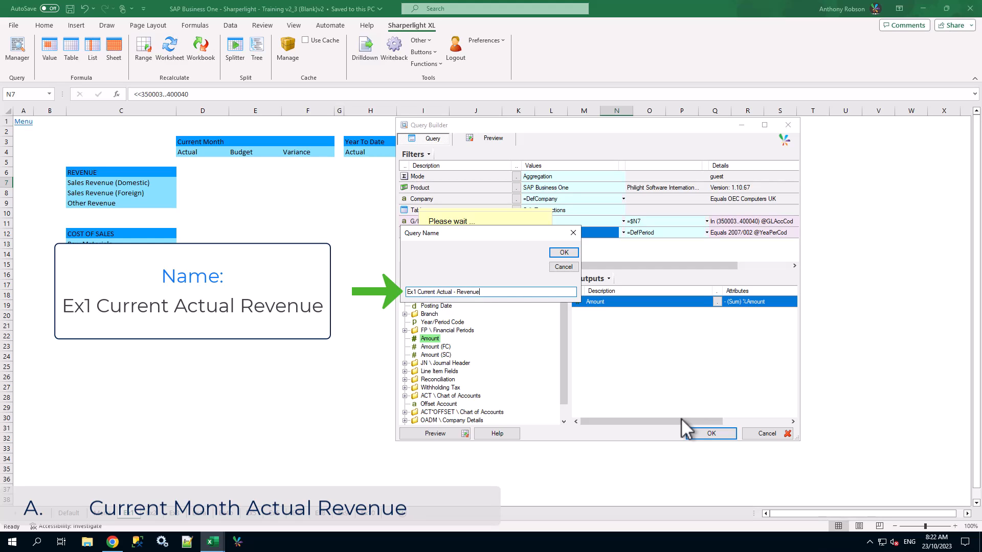
pyautogui.click(563, 253)
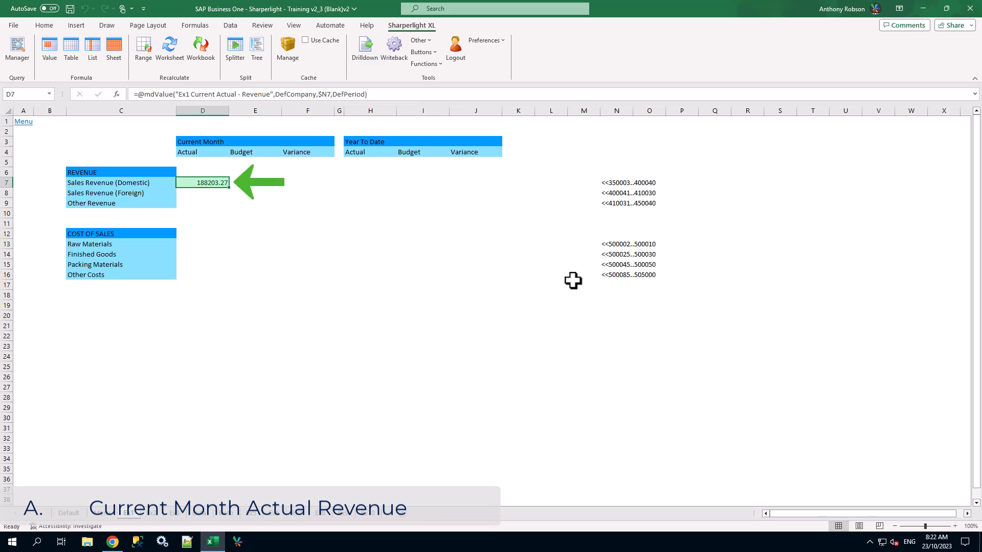
# - Try to fill the revenue formula from D7 down to D9
pyautogui.click(274, 212)
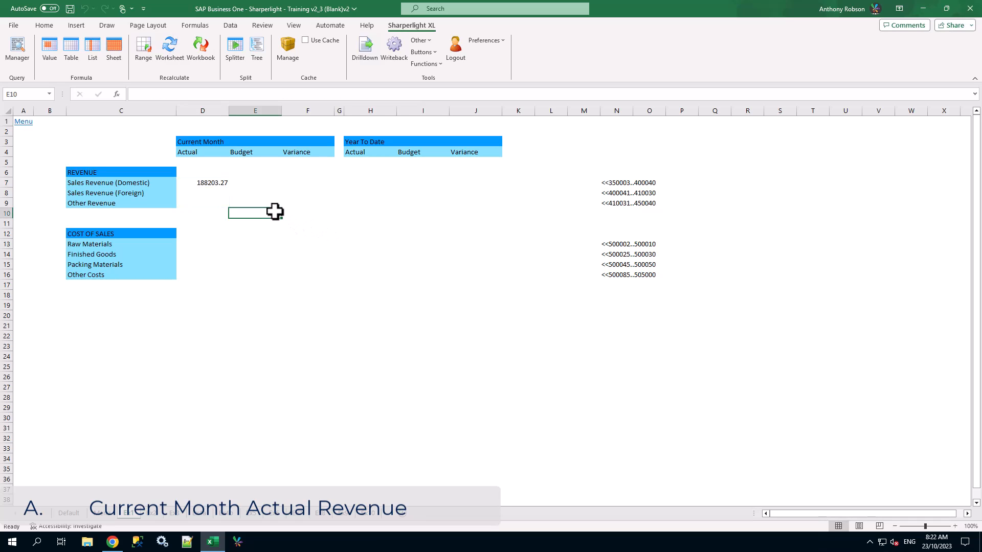
pyautogui.click(215, 183)
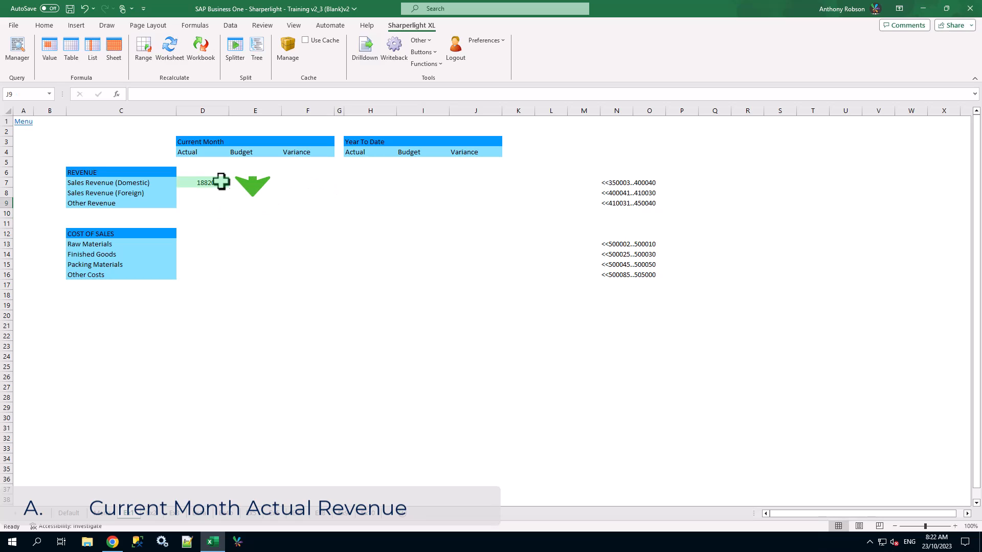
pyautogui.moveTo(230, 190); pyautogui.dragTo(230, 208)
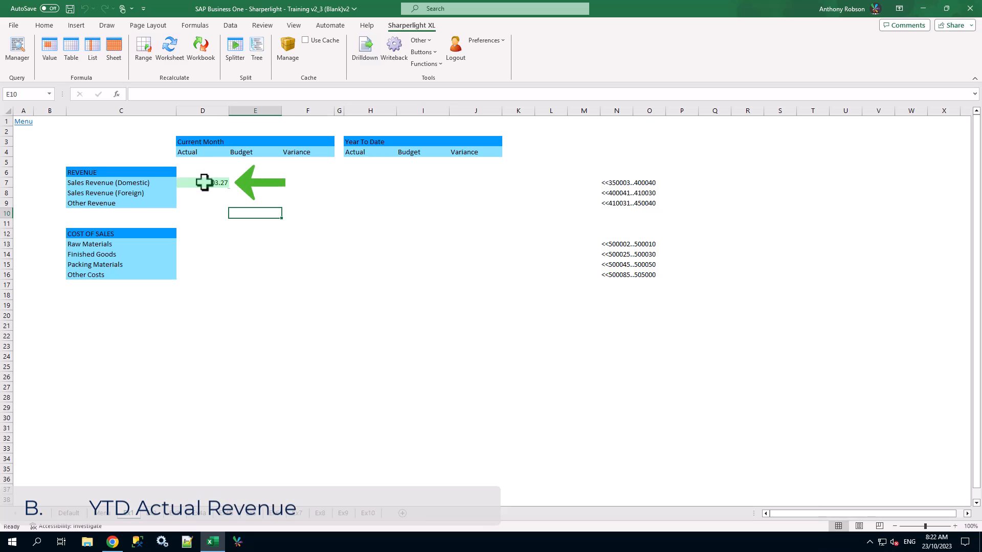
# - Reopen the query behind cell D7 and copy its definition to the clipboard
pyautogui.doubleClick(204, 183)
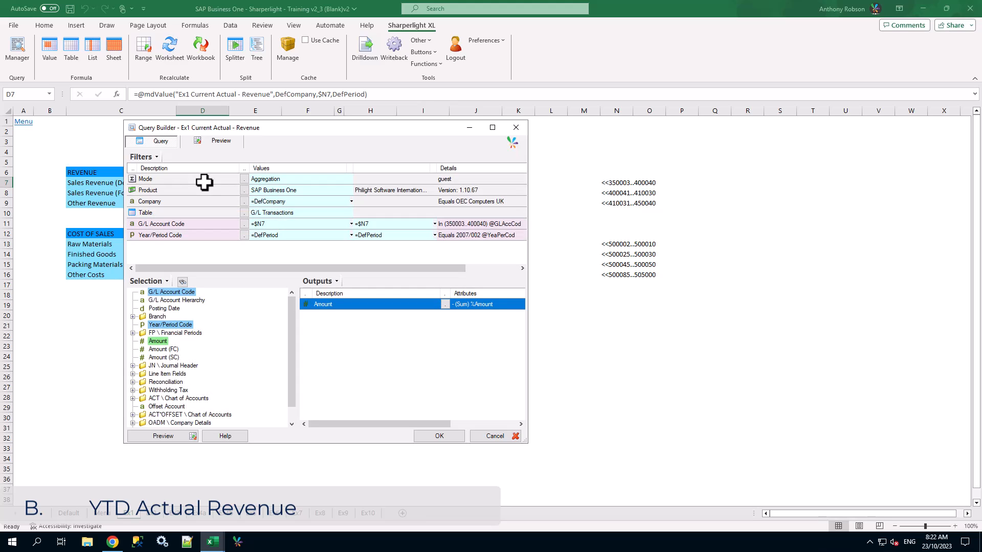
pyautogui.rightClick(488, 251)
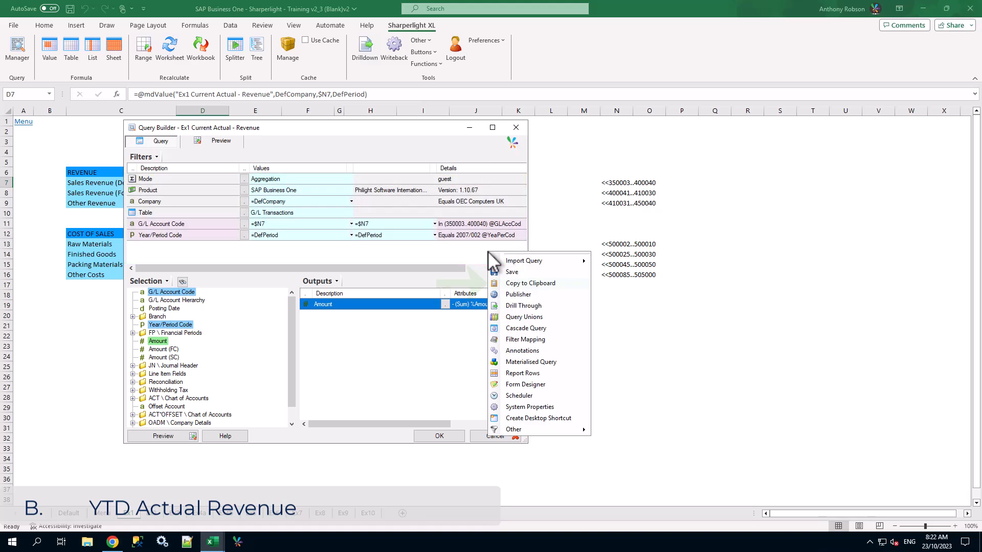
pyautogui.click(541, 282)
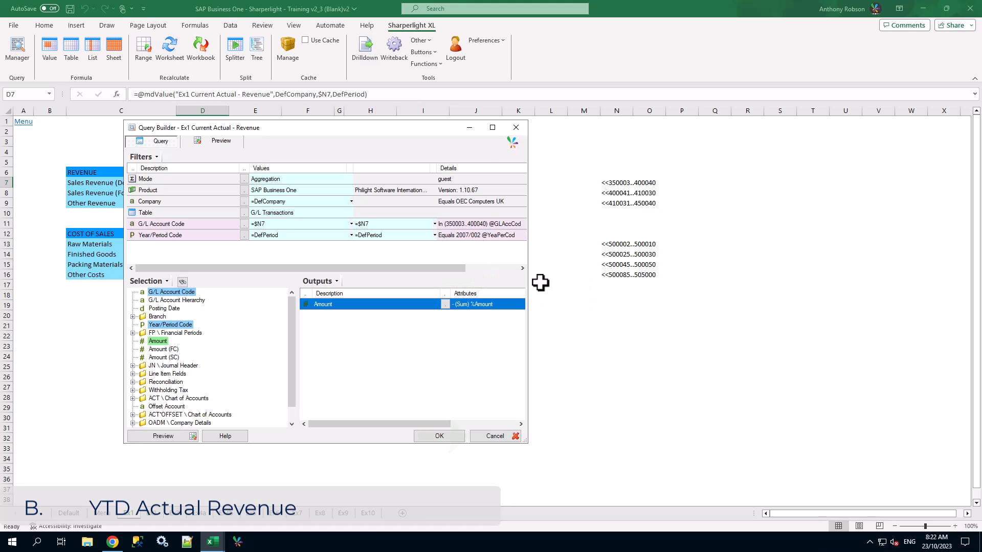
# - Close the current actual query, start a new value query in cell H7 and import the copied query definition from the clipboard
pyautogui.click(518, 438)
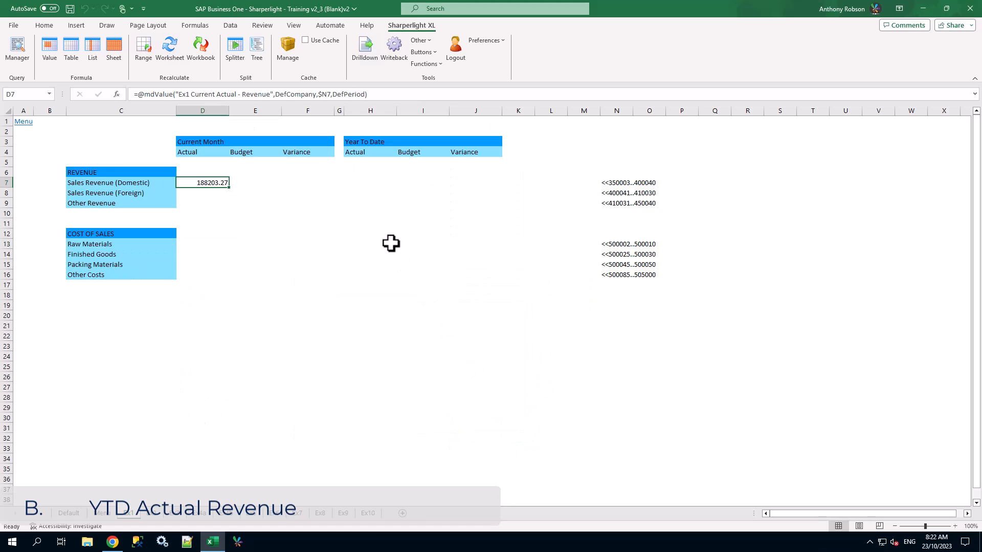
pyautogui.click(369, 183)
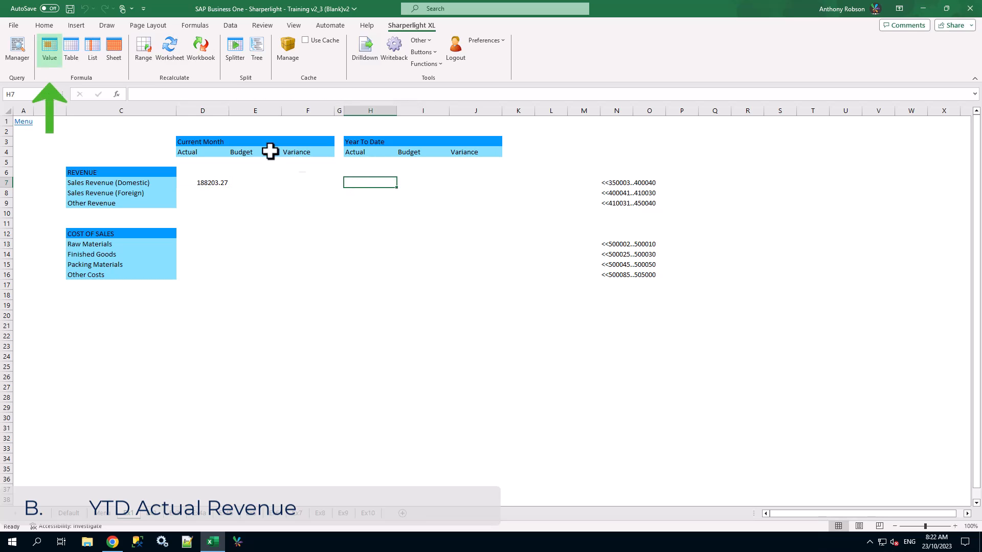
pyautogui.click(52, 51)
pyautogui.moveTo(237, 24); pyautogui.dragTo(682, 108)
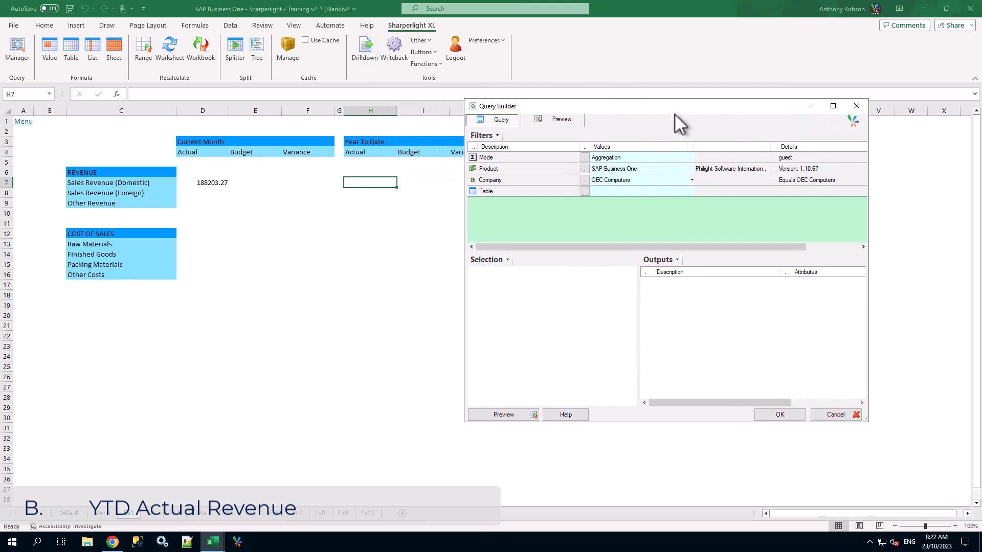
pyautogui.rightClick(651, 212)
pyautogui.moveTo(686, 225)
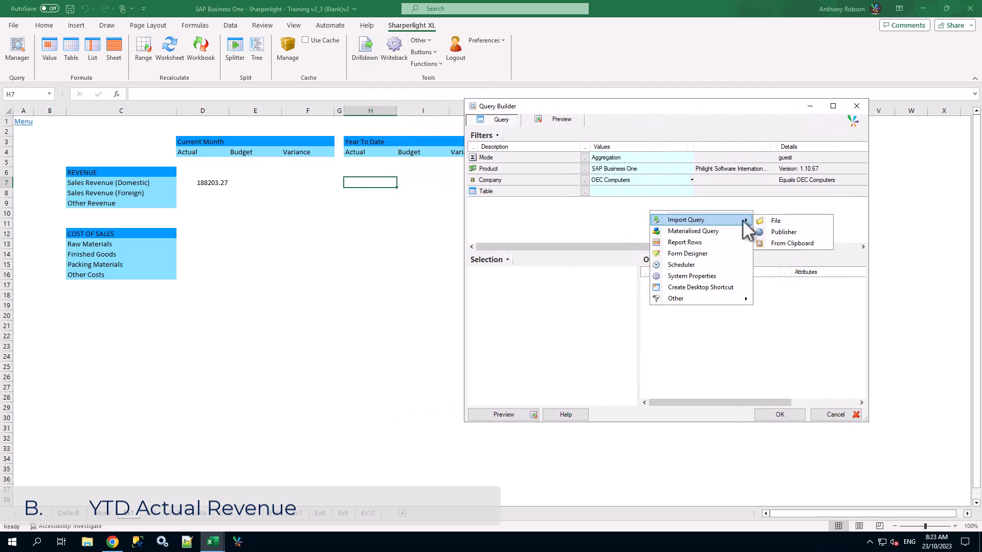
pyautogui.click(817, 244)
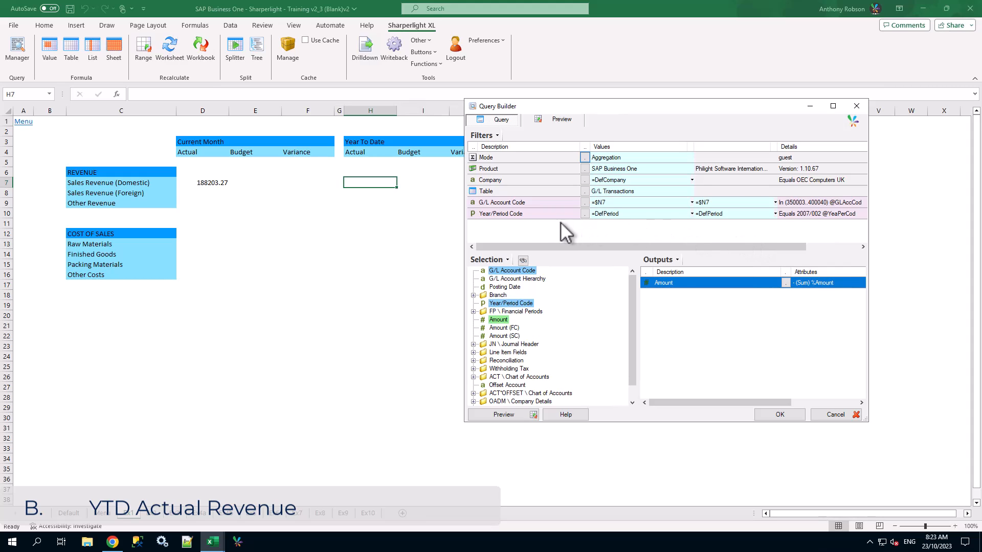
# - Add a period-type filter described as Period to the query and place it above Year/Period Code
pyautogui.rightClick(540, 225)
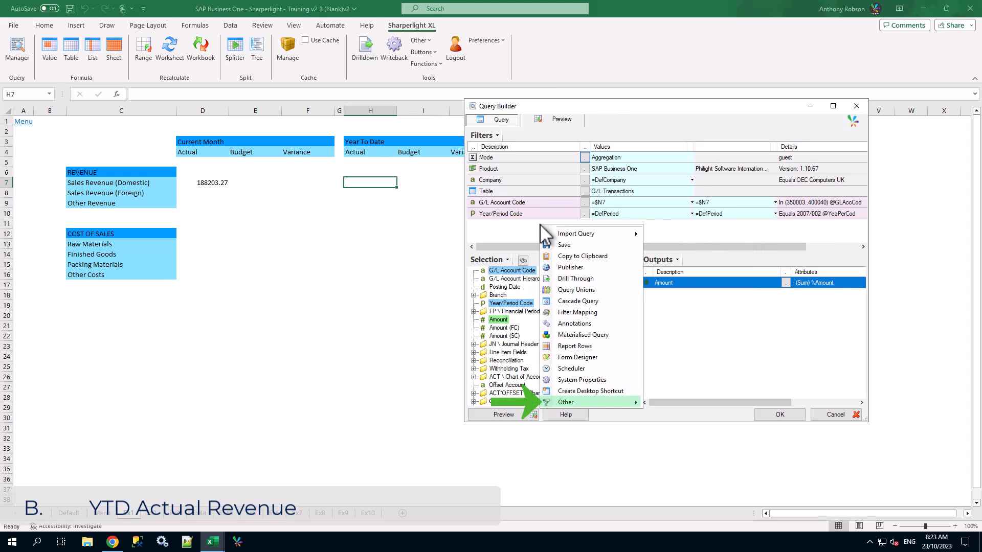
pyautogui.moveTo(606, 401)
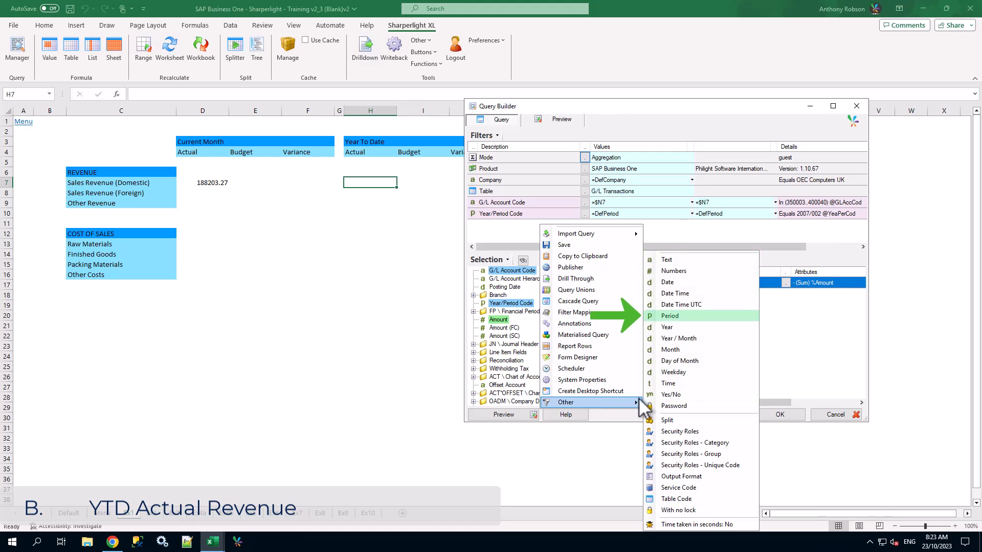
pyautogui.click(689, 314)
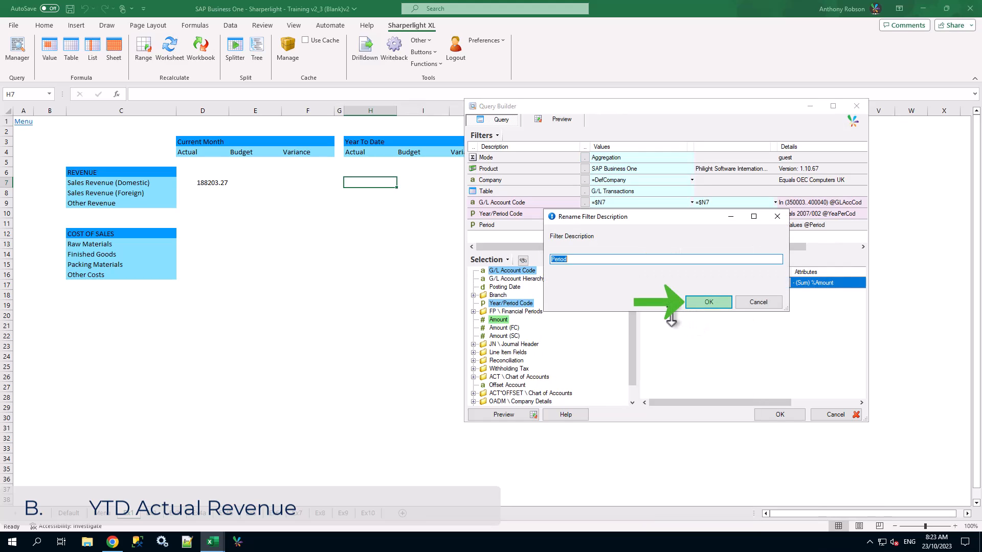
pyautogui.click(712, 306)
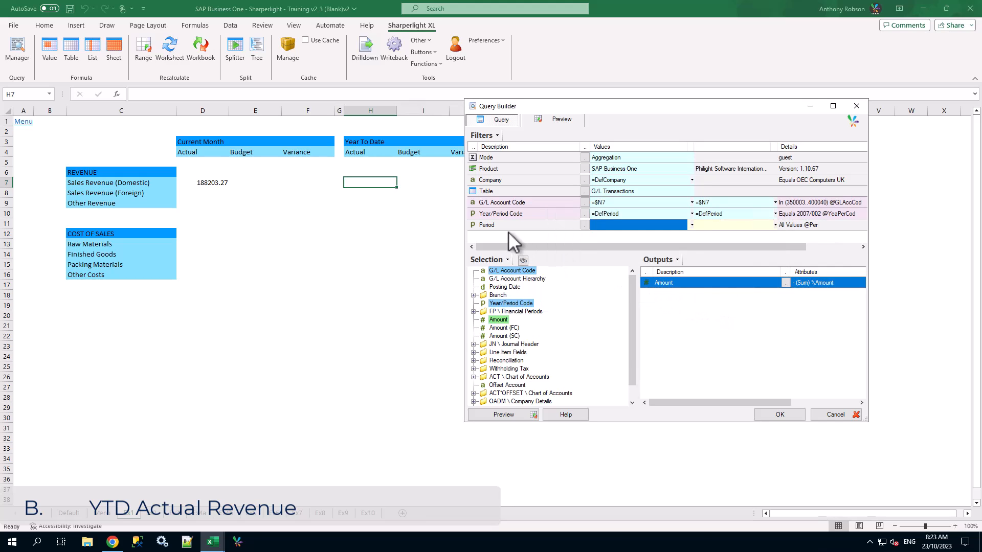
pyautogui.moveTo(505, 226); pyautogui.dragTo(508, 214)
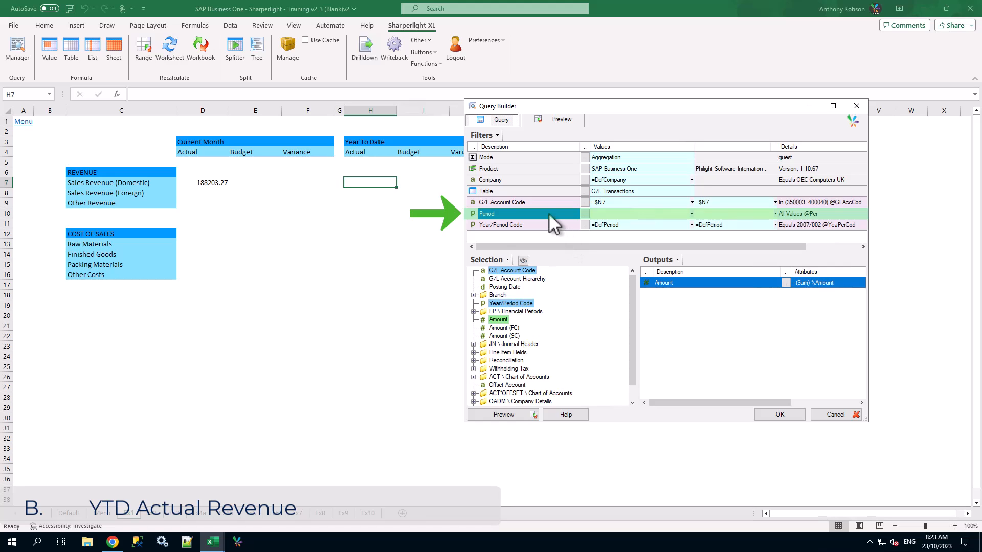
# - Set the new filter's name and description to Period and restrict its behaviour to Single Values Only
pyautogui.rightClick(549, 214)
pyautogui.click(591, 230)
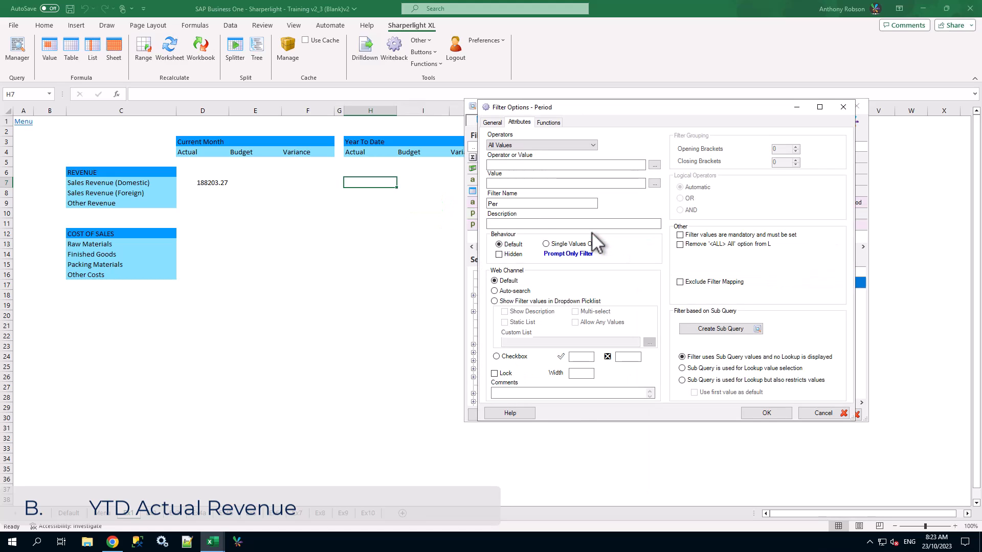
pyautogui.write('Period')
pyautogui.press('Tab')
pyautogui.write('Period')
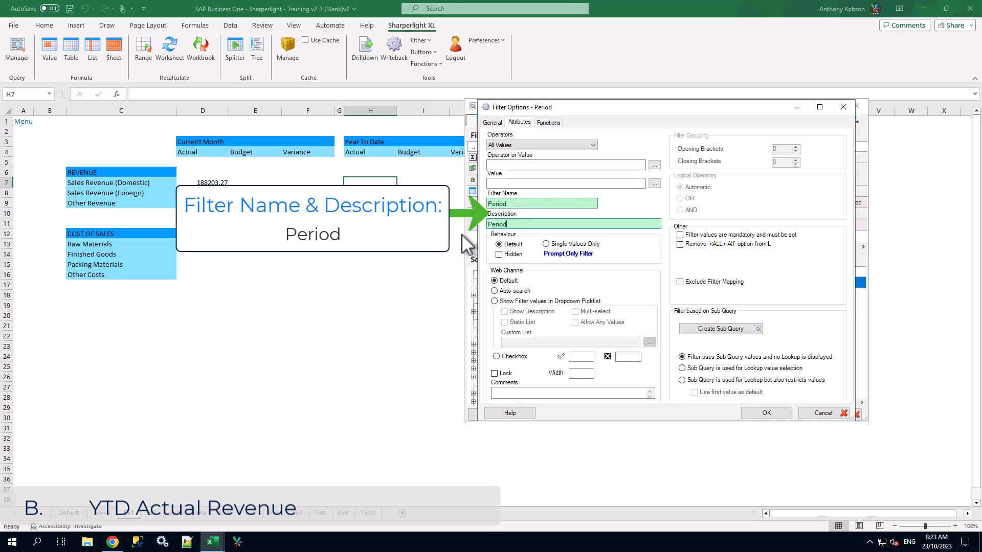
pyautogui.click(567, 244)
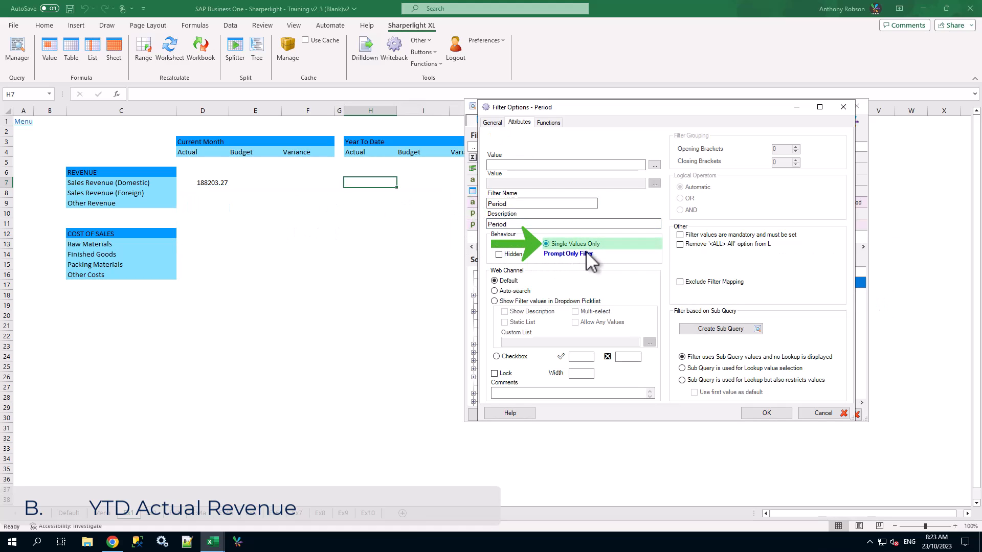
pyautogui.click(767, 413)
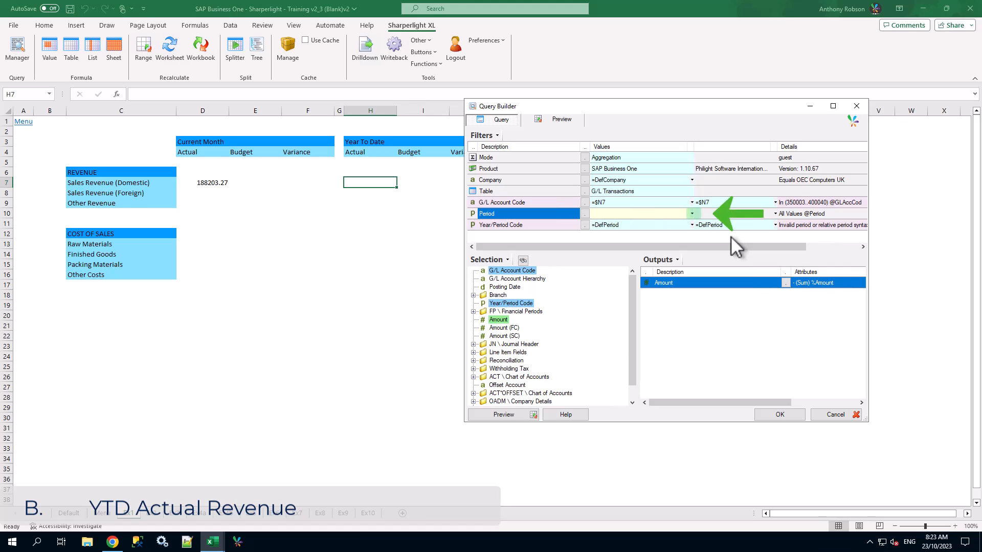
# - Set the Period filter to =DefPeriod and clear both values of the Year/Period Code filter
pyautogui.click(692, 213)
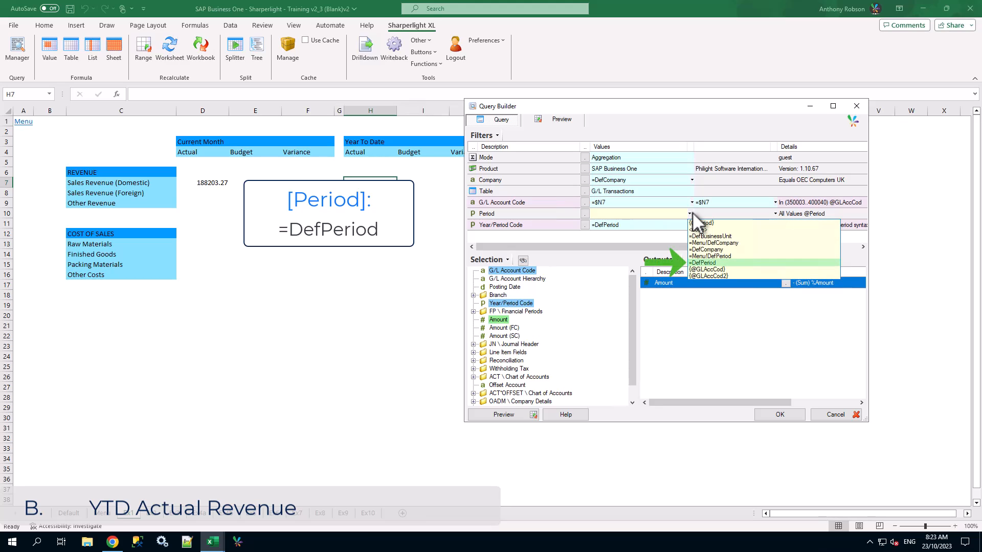
pyautogui.click(719, 262)
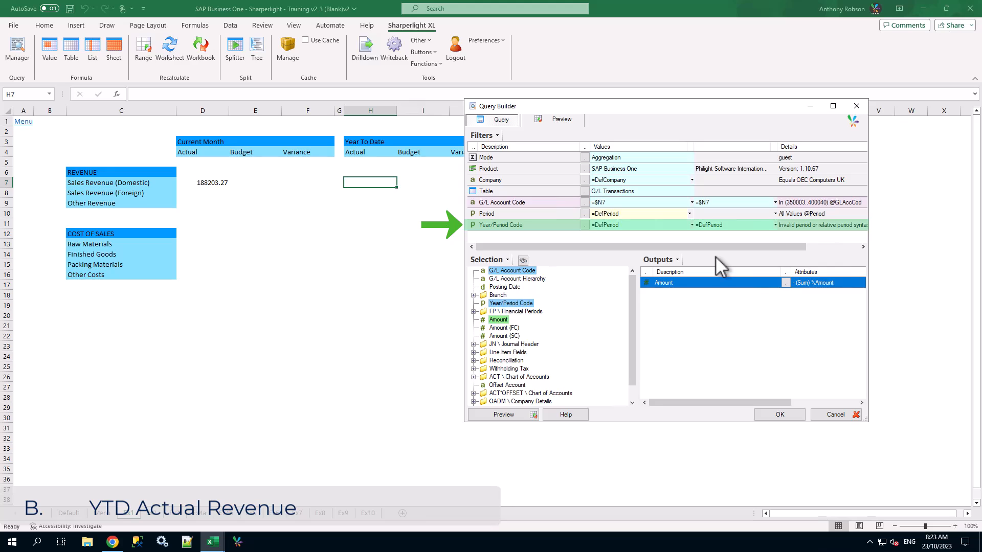
pyautogui.click(674, 225)
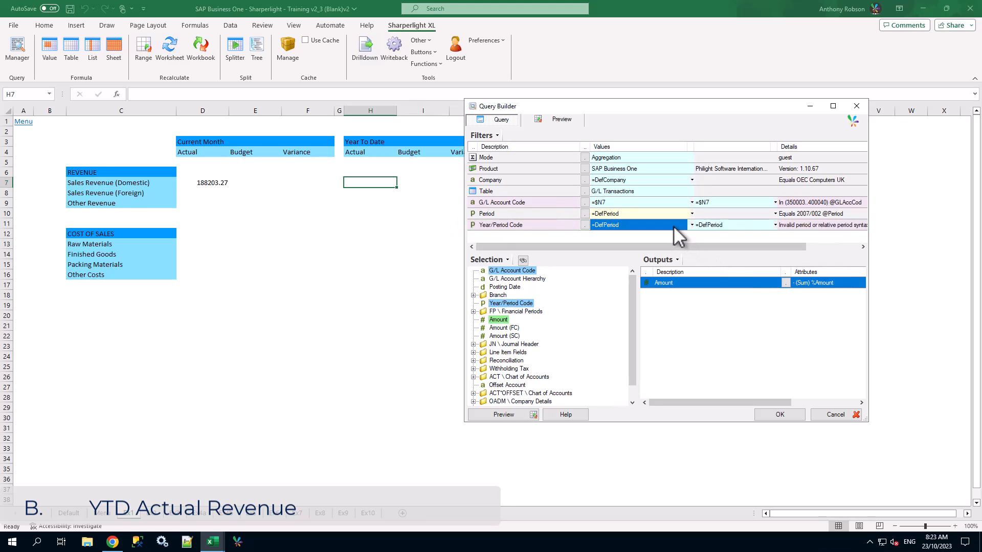
pyautogui.click(711, 226)
pyautogui.press('Delete')
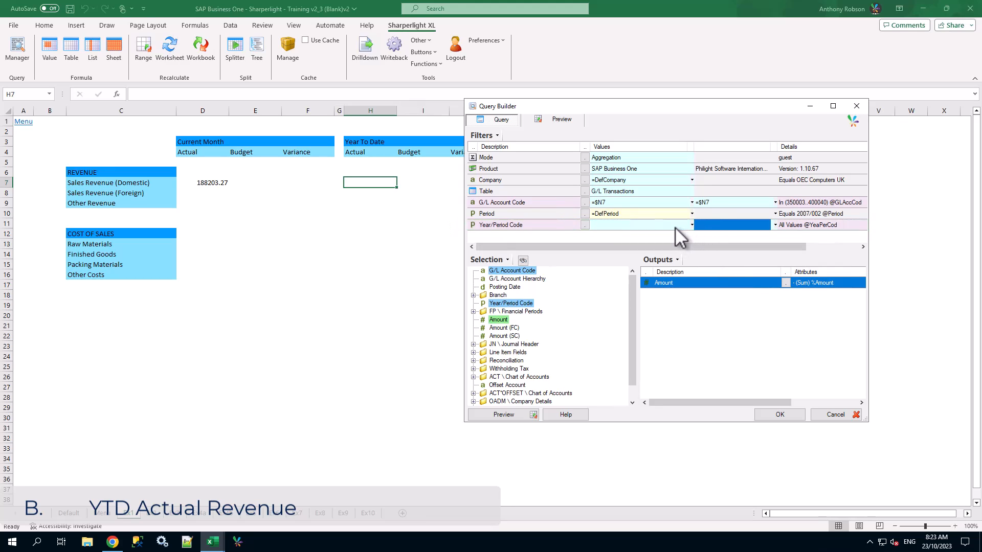
pyautogui.click(674, 226)
pyautogui.click(691, 225)
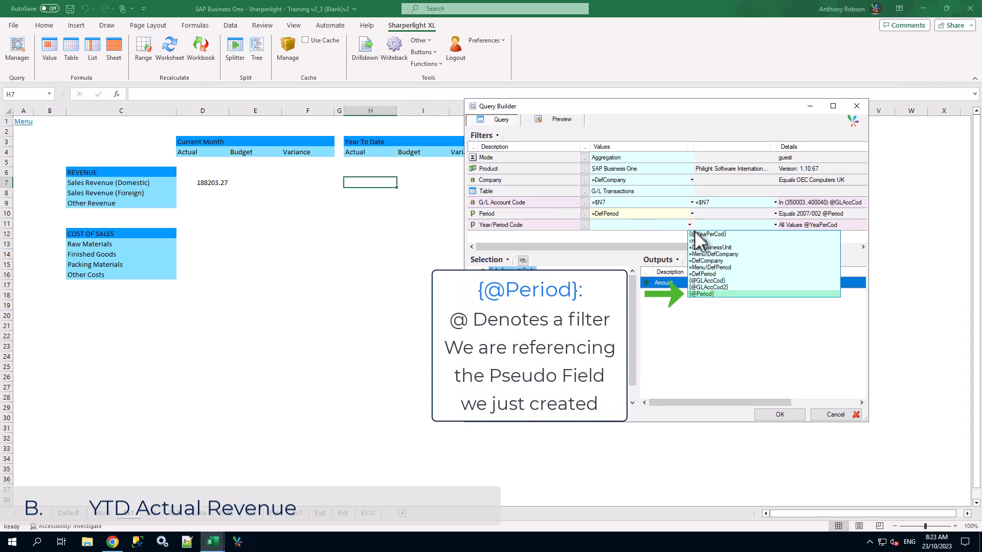
pyautogui.click(715, 293)
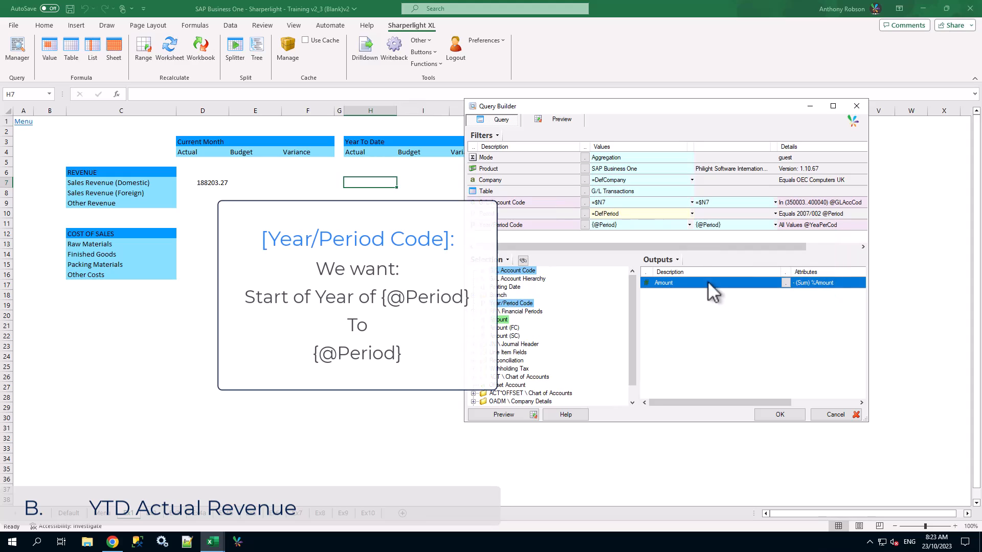
pyautogui.click(647, 223)
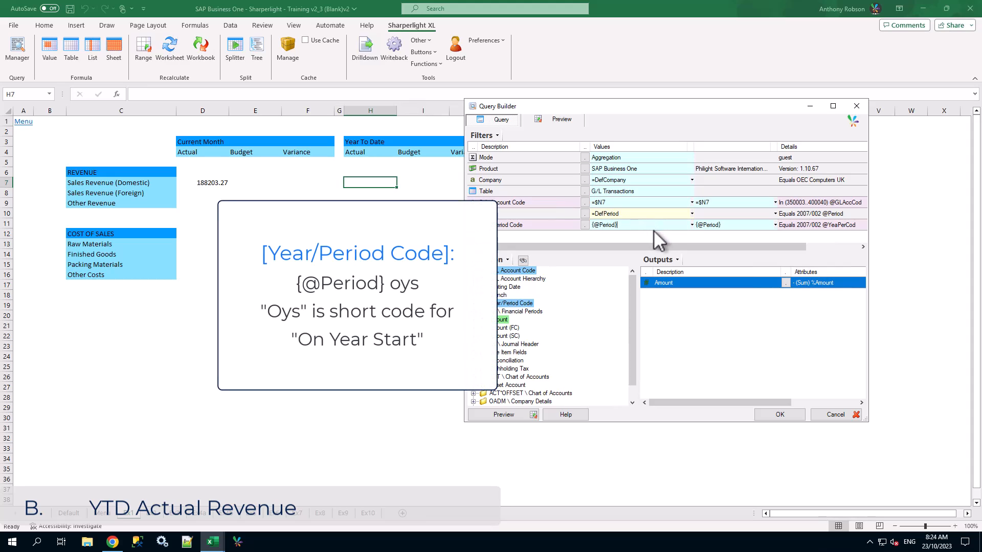
pyautogui.press('Return')
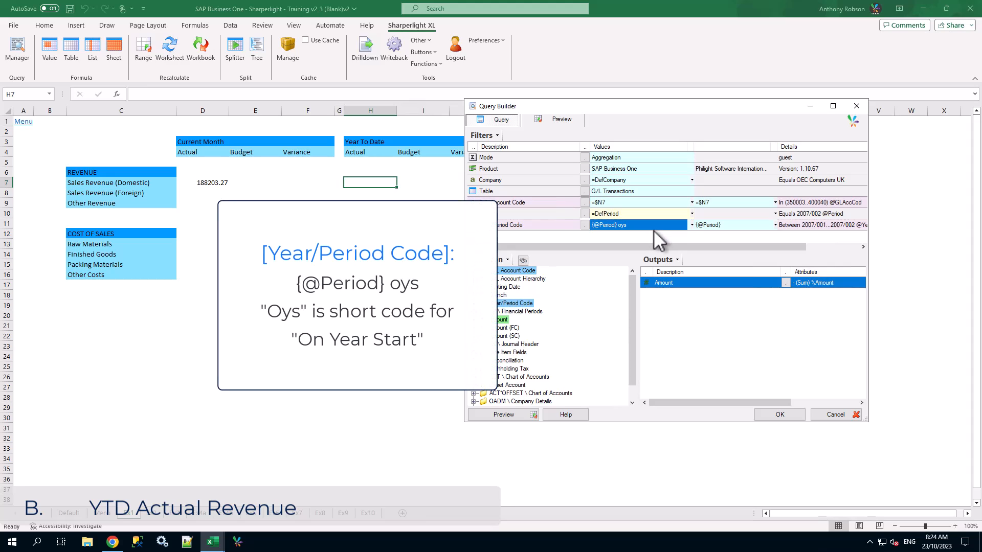
# - Accept the query as "Ex1 YTD Actual - Revenue" and fill its formula from H7 down to H9
pyautogui.click(788, 414)
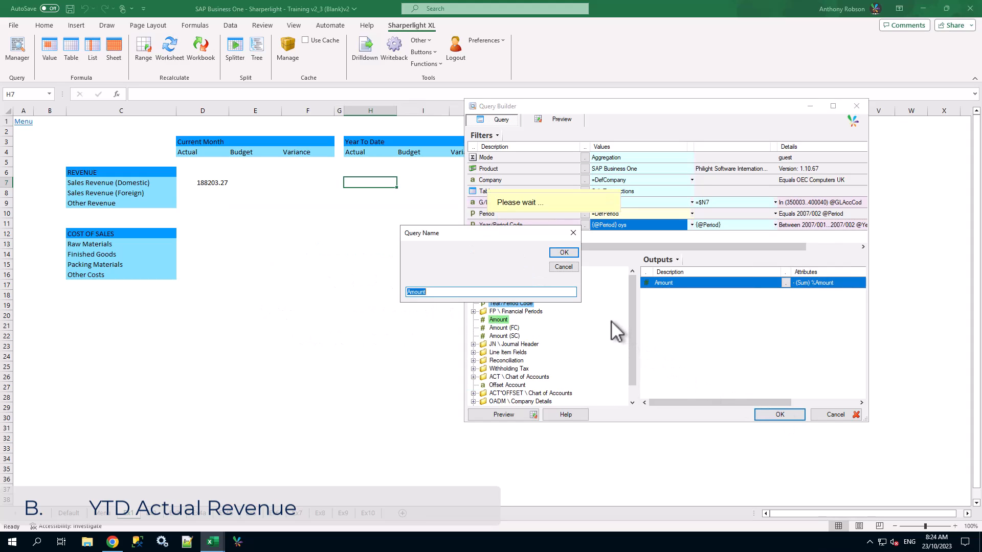
pyautogui.write('Ex1 YTD Actual - Revenue')
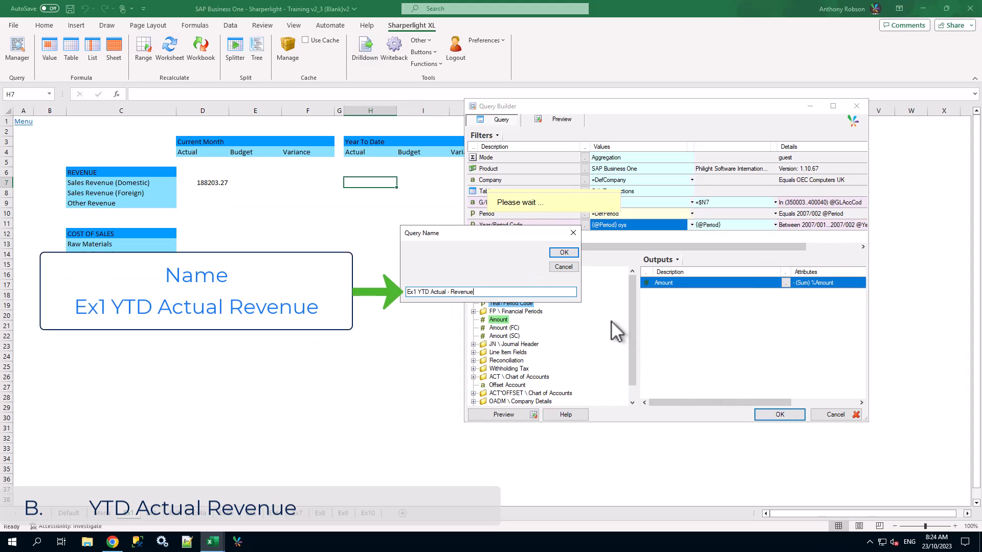
pyautogui.click(564, 253)
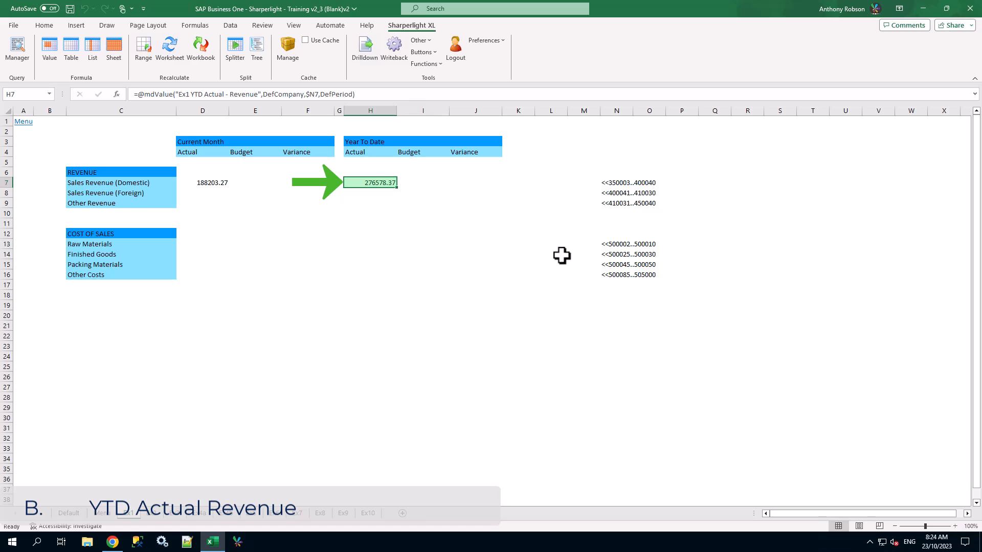
pyautogui.moveTo(397, 189); pyautogui.dragTo(399, 209)
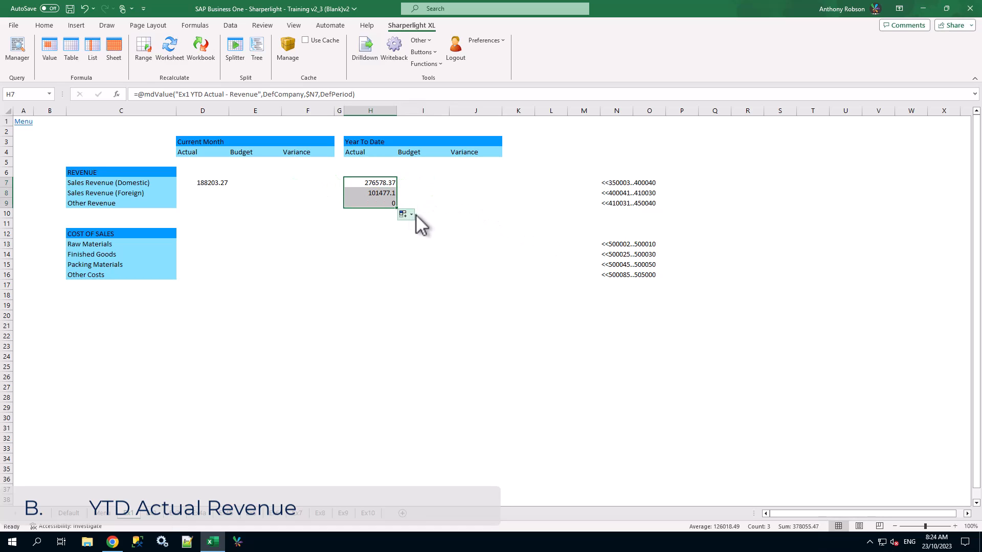
pyautogui.click(452, 206)
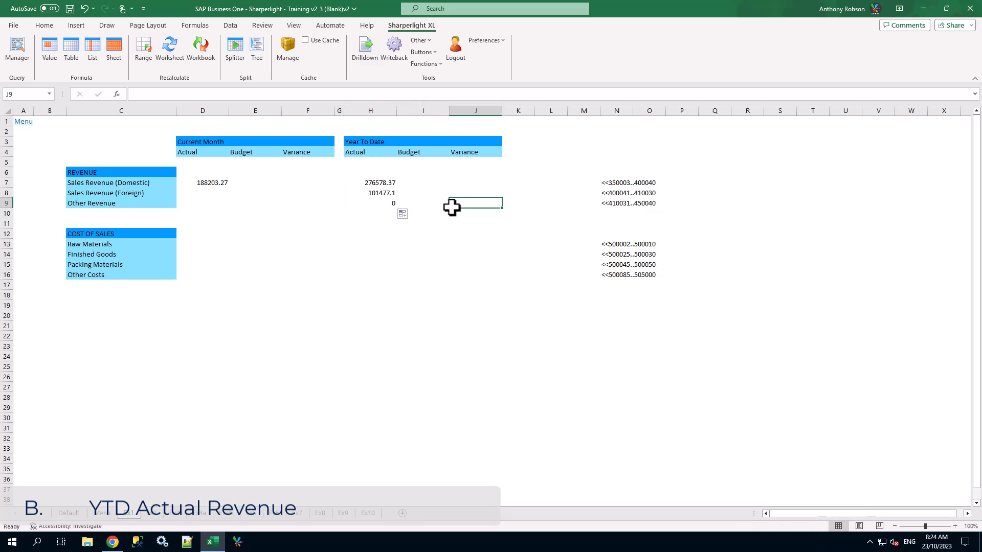